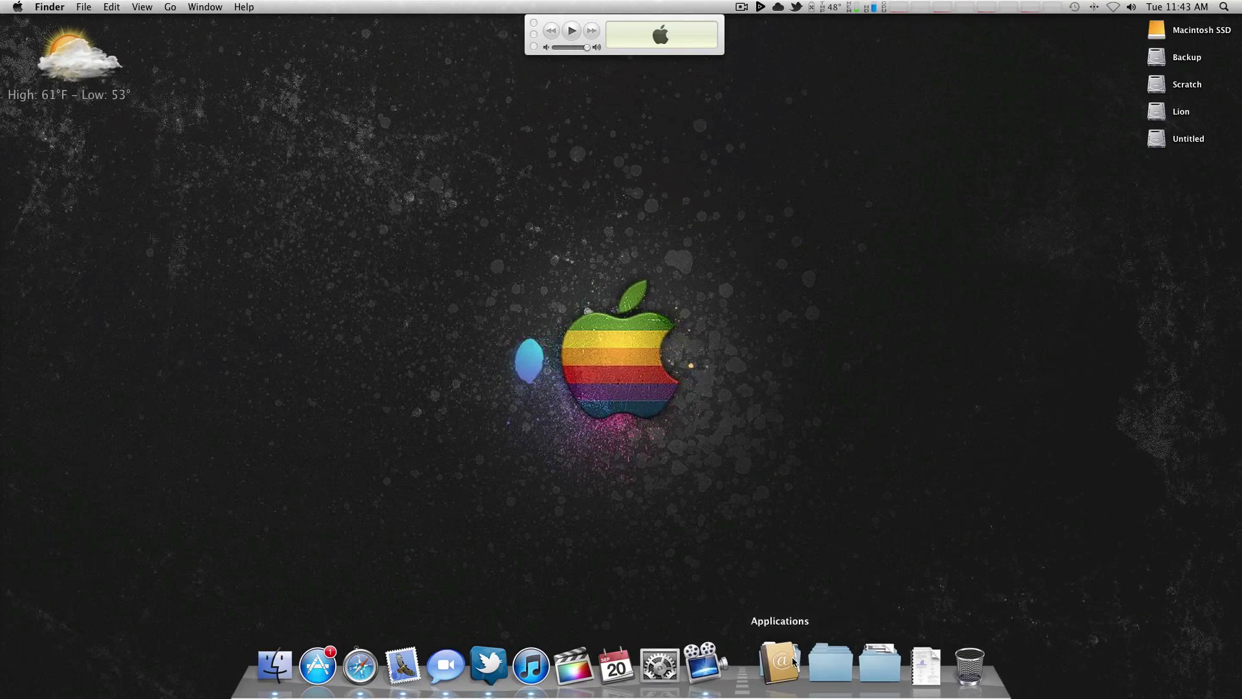
Launch MacX Video Converter Pro from the Applications stack and position its Getting Started window.
click(783, 666)
click(673, 564)
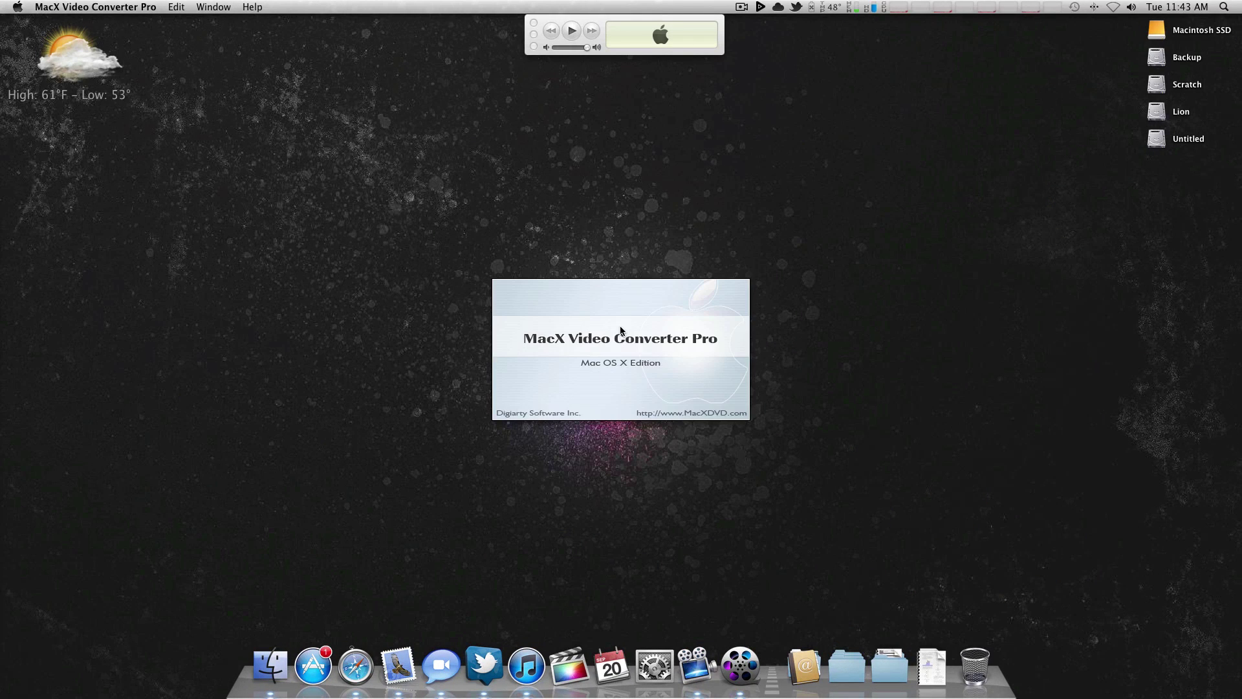
drag(481, 203, 620, 109)
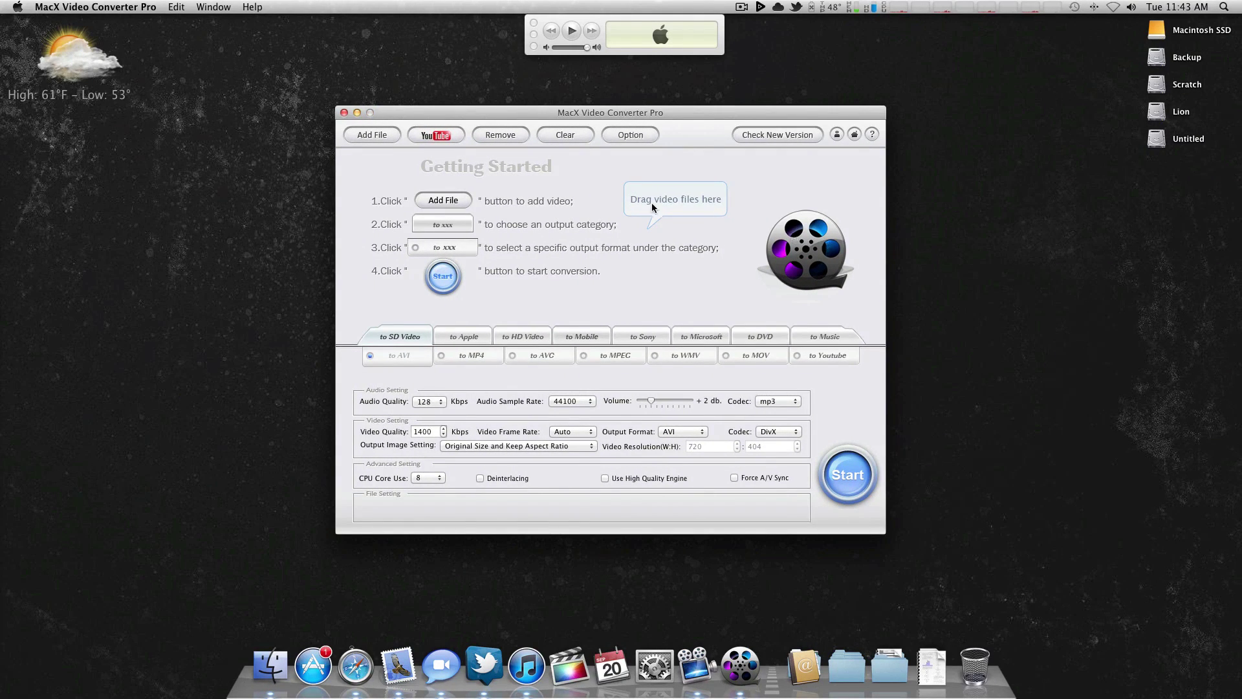
mouse_move(619, 112)
mouse_down()
mouse_move(620, 100)
mouse_move(611, 109)
mouse_up()
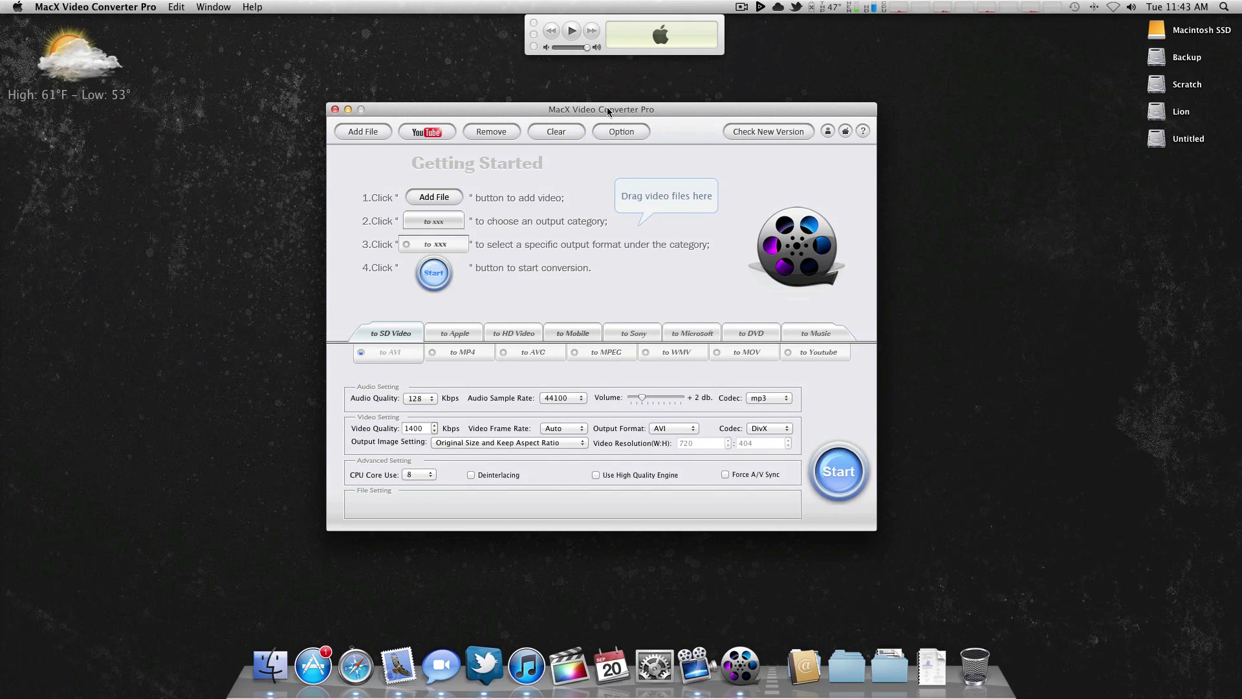
drag(607, 107, 608, 114)
Open the Backup drive in Finder and navigate to Videos > My content > YouTube.
click(843, 657)
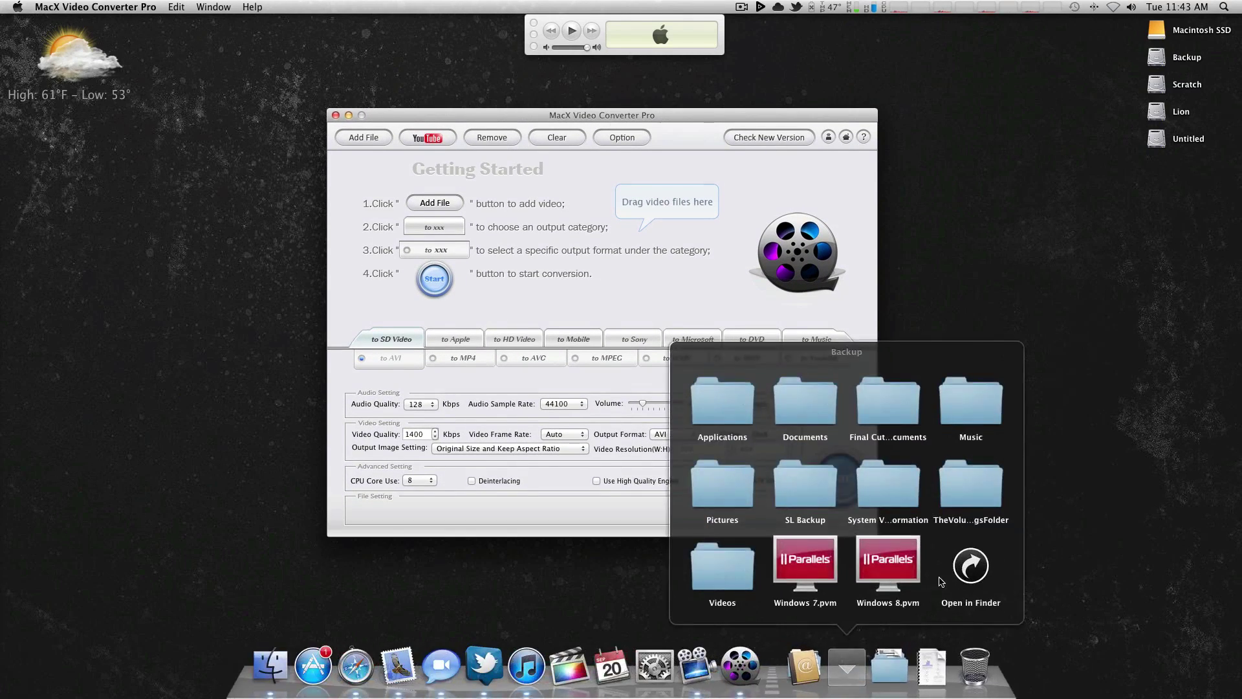
click(971, 573)
drag(244, 100, 568, 168)
click(667, 301)
double_click(667, 304)
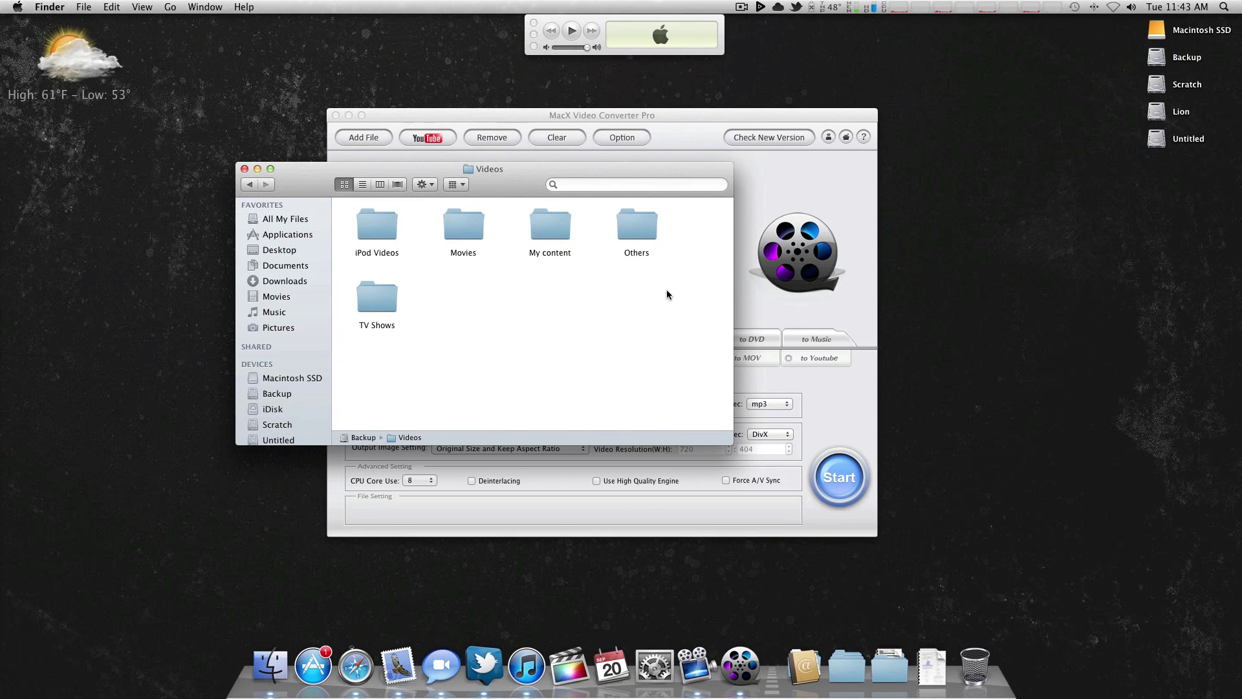
click(561, 230)
double_click(560, 231)
double_click(382, 251)
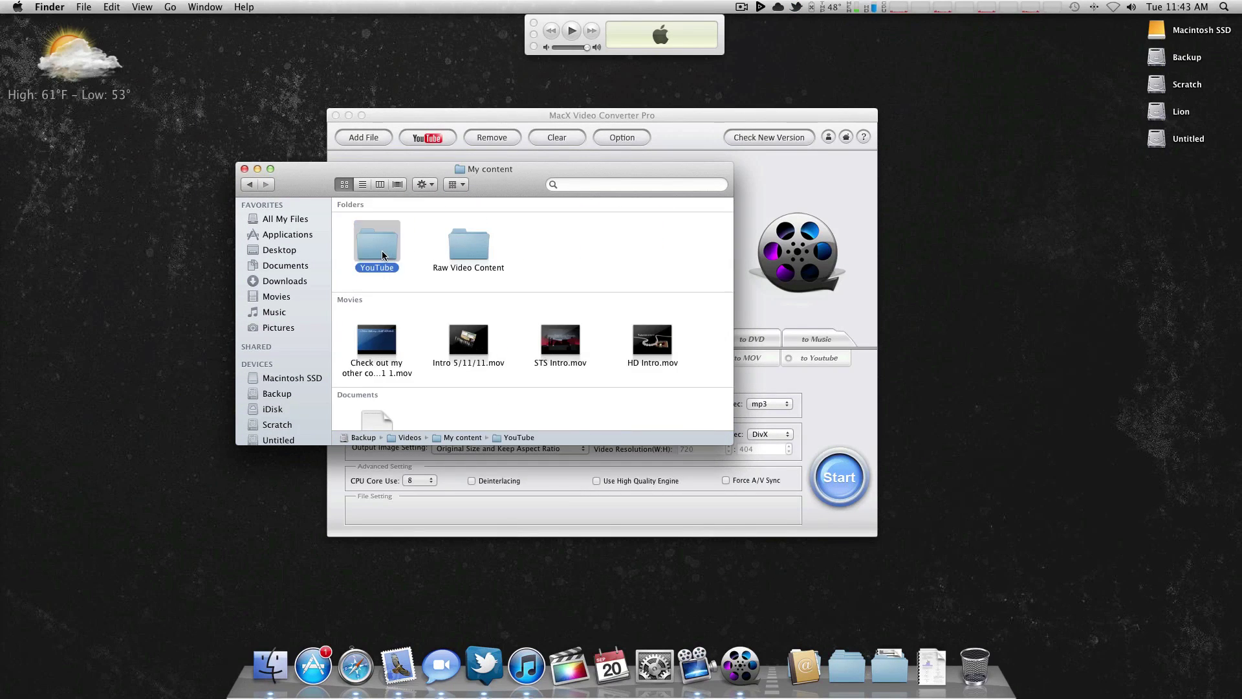
Drag SSD vs HDD.mov from Finder into the converter's clip list.
drag(487, 164, 1012, 119)
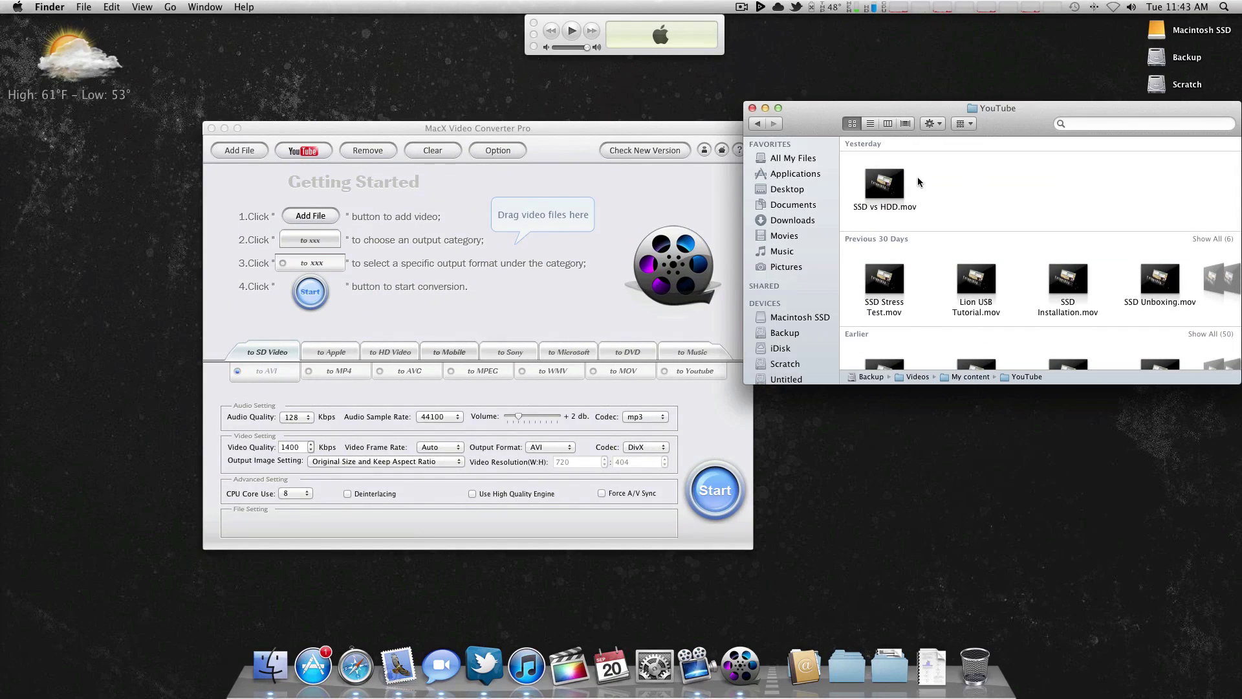
drag(885, 183, 441, 228)
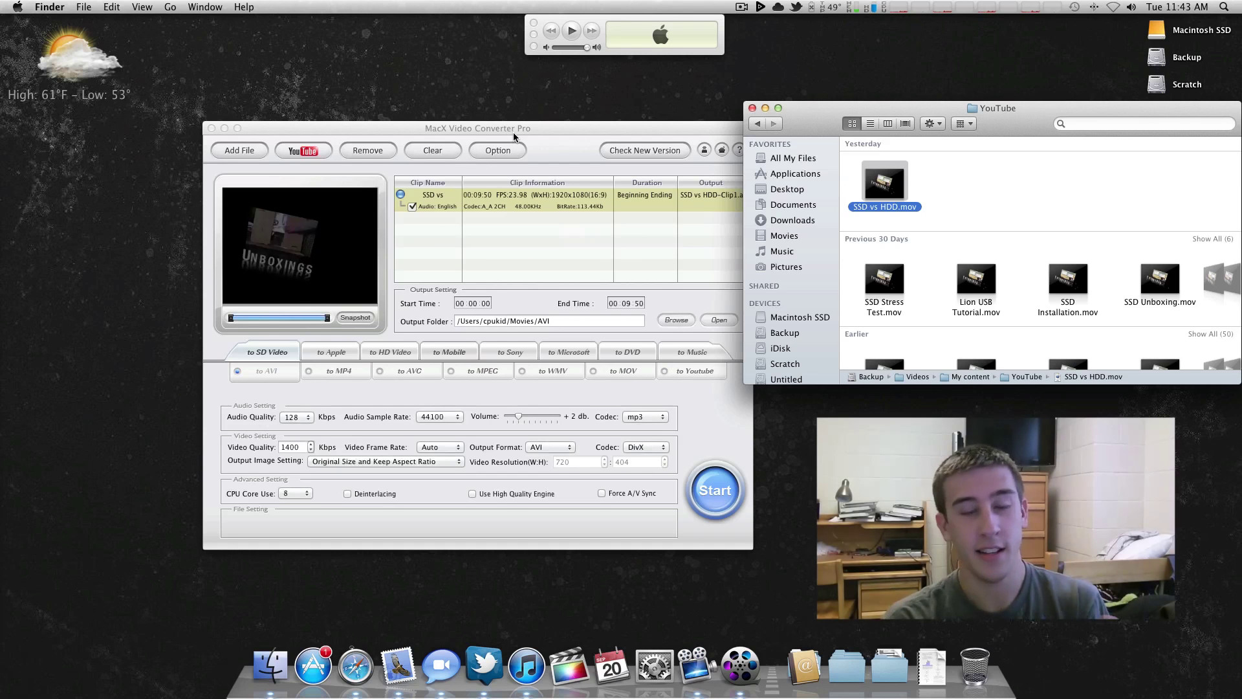
drag(530, 129, 440, 154)
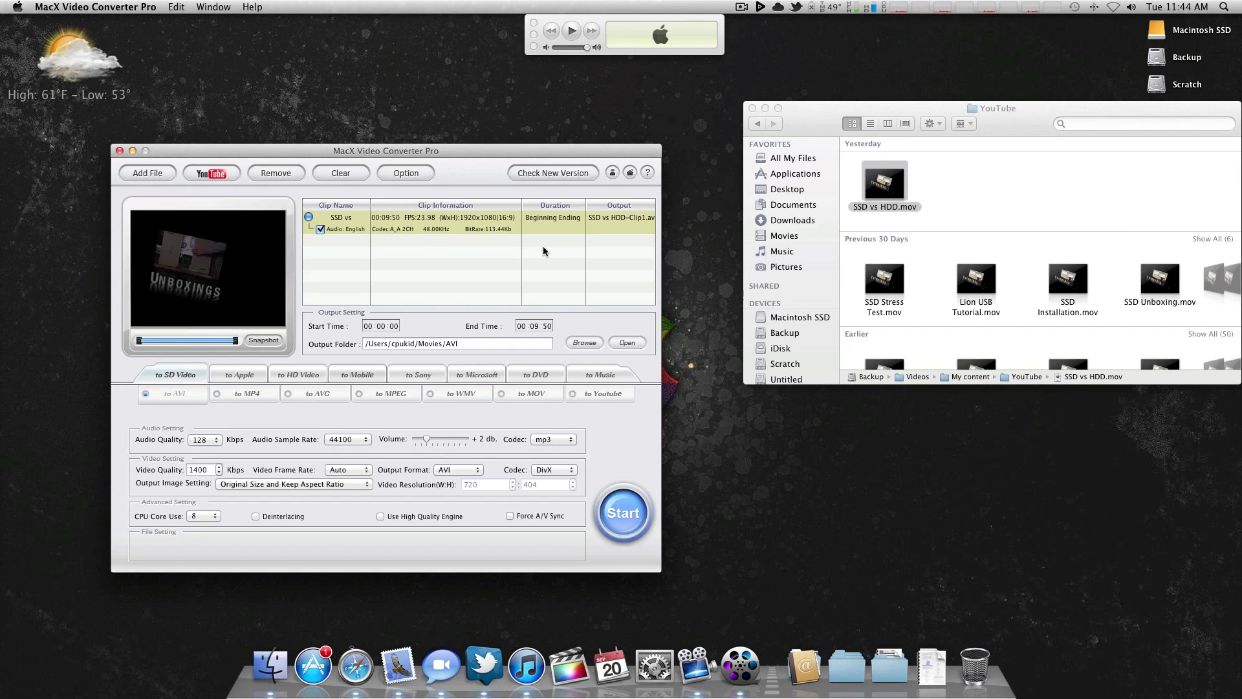
Set the output image setting to Custom Size with Custom Aspect Ratio.
drag(498, 150, 501, 137)
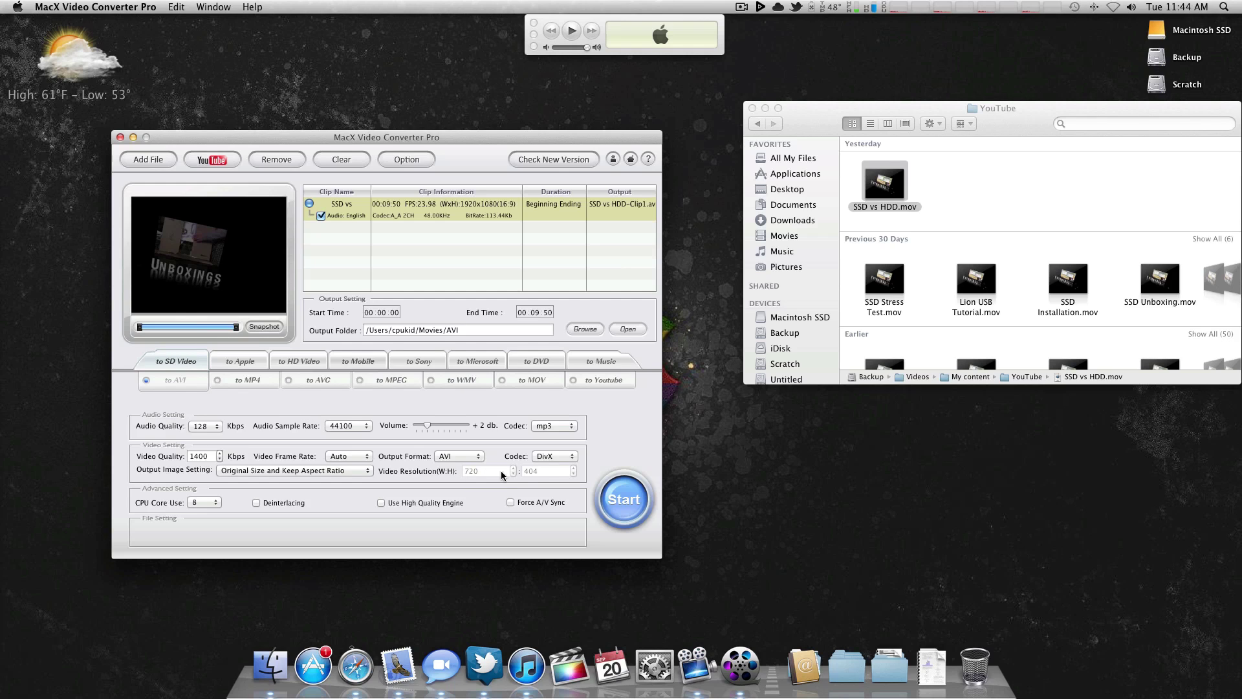
click(289, 473)
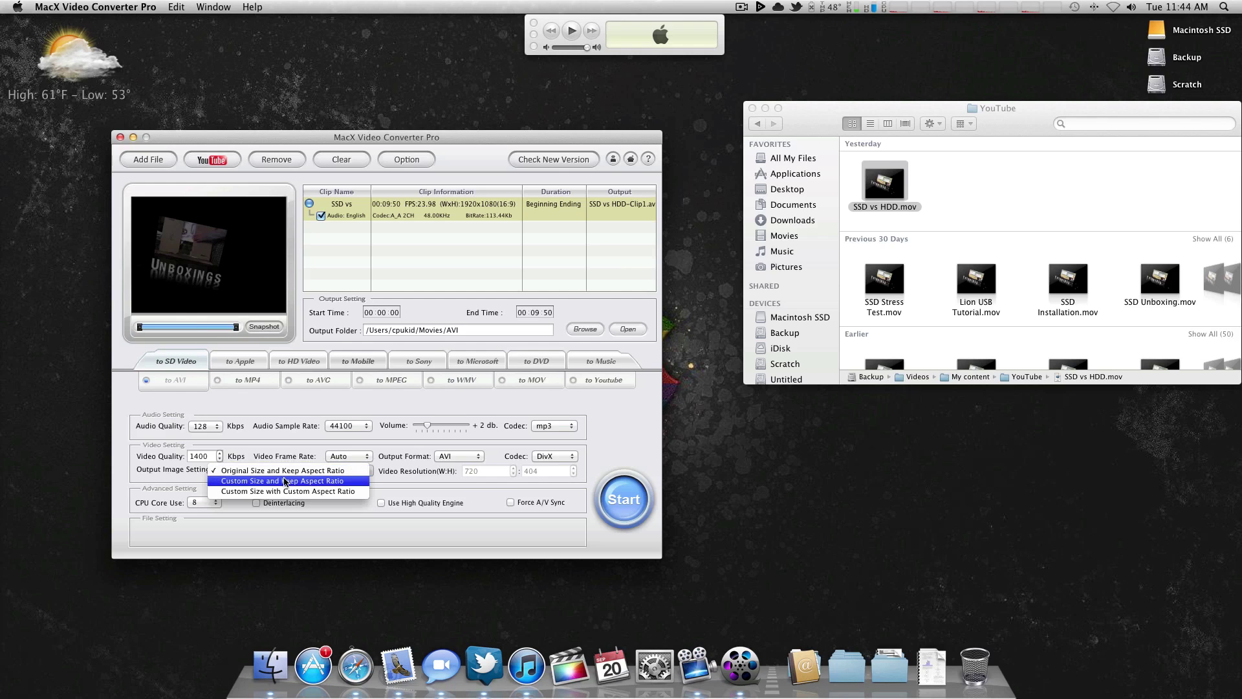
click(327, 492)
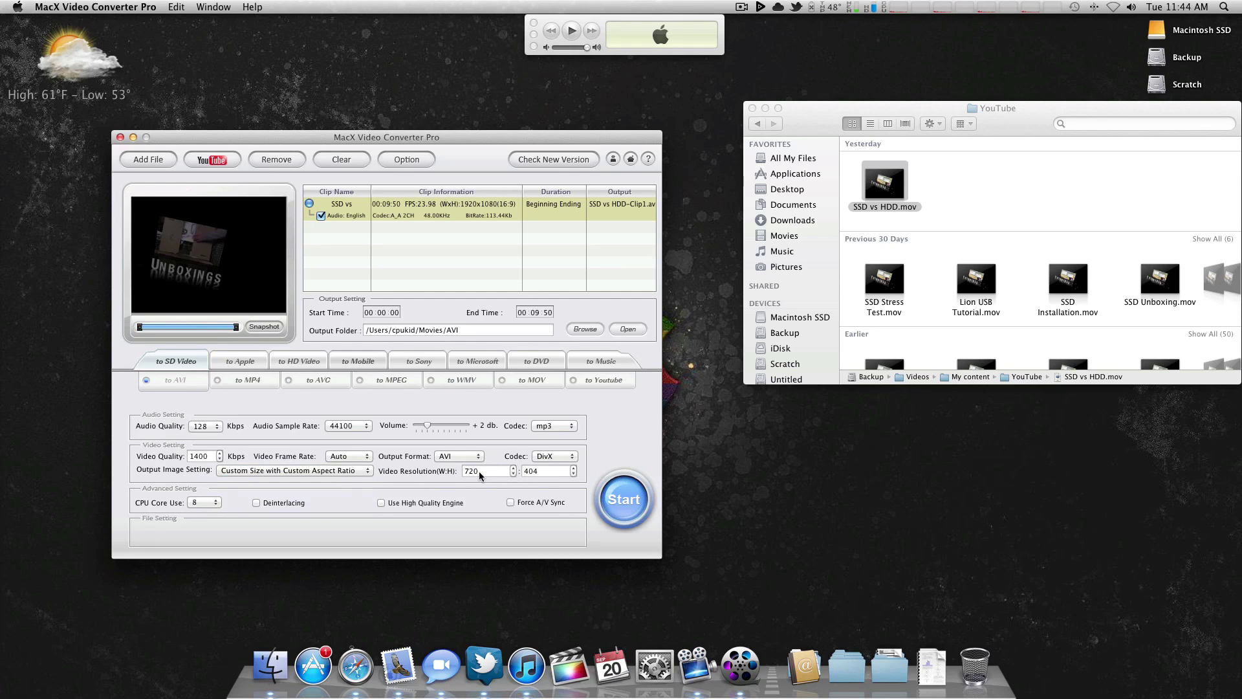
Keep DivX as the video codec, then switch from YouTube to the Apple output category.
click(574, 456)
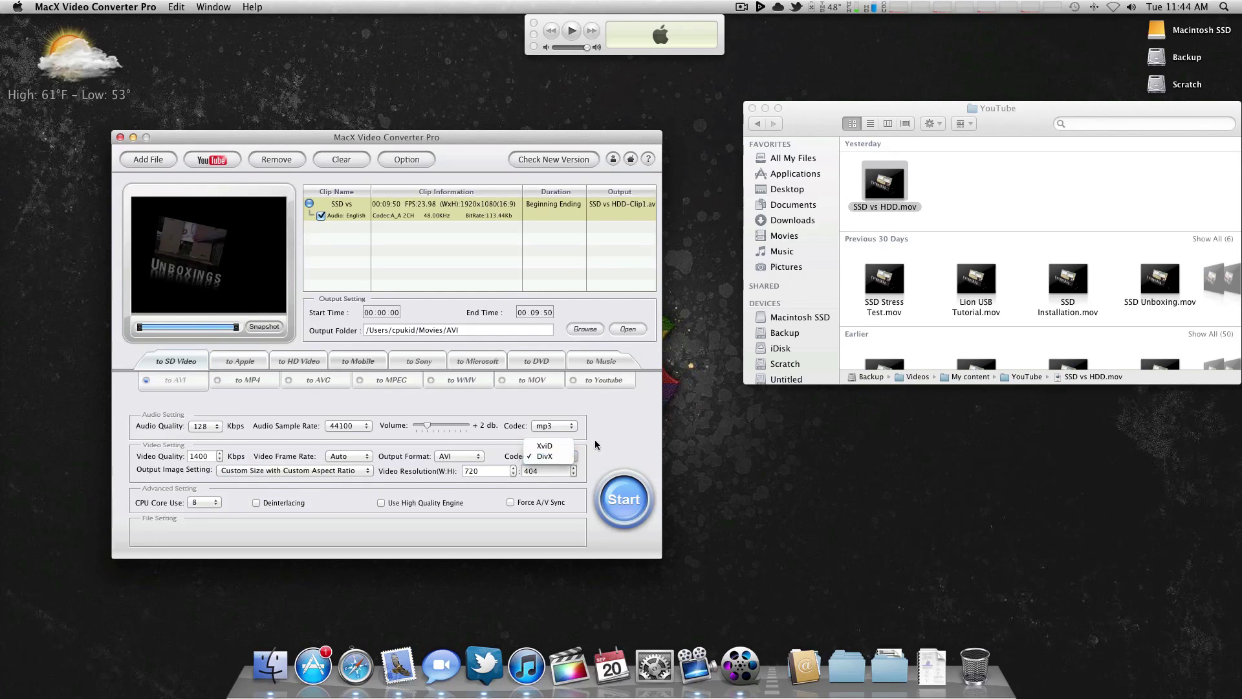
click(598, 447)
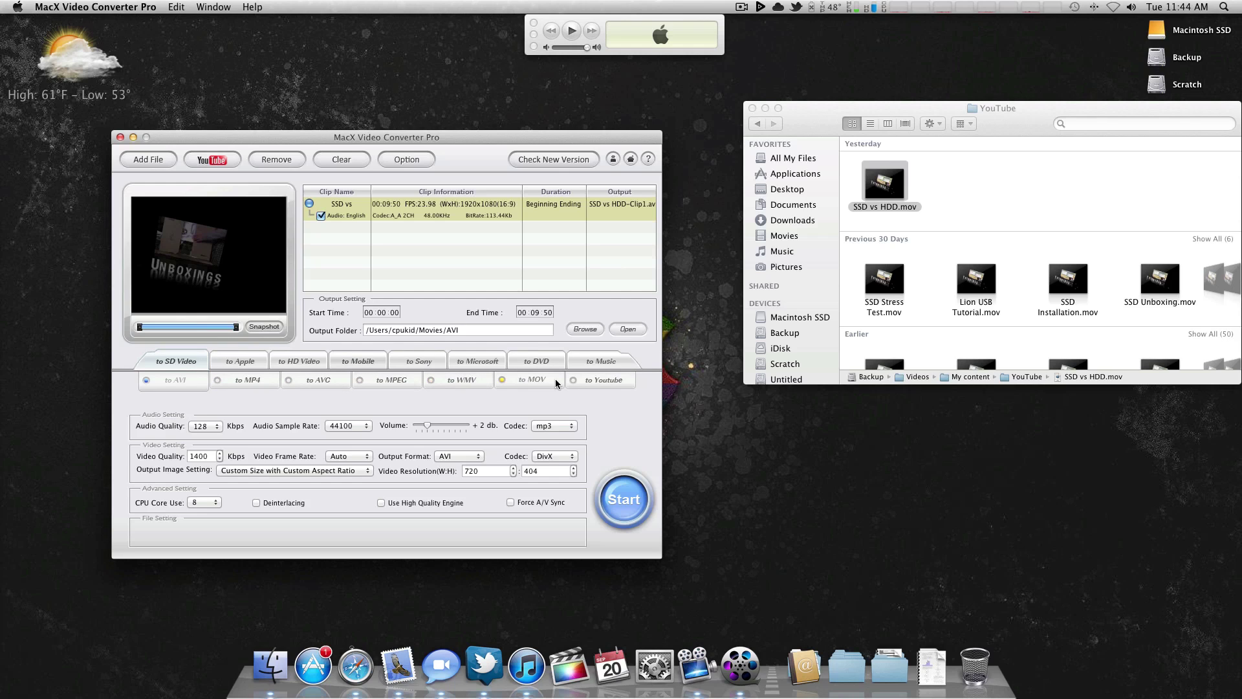
click(603, 383)
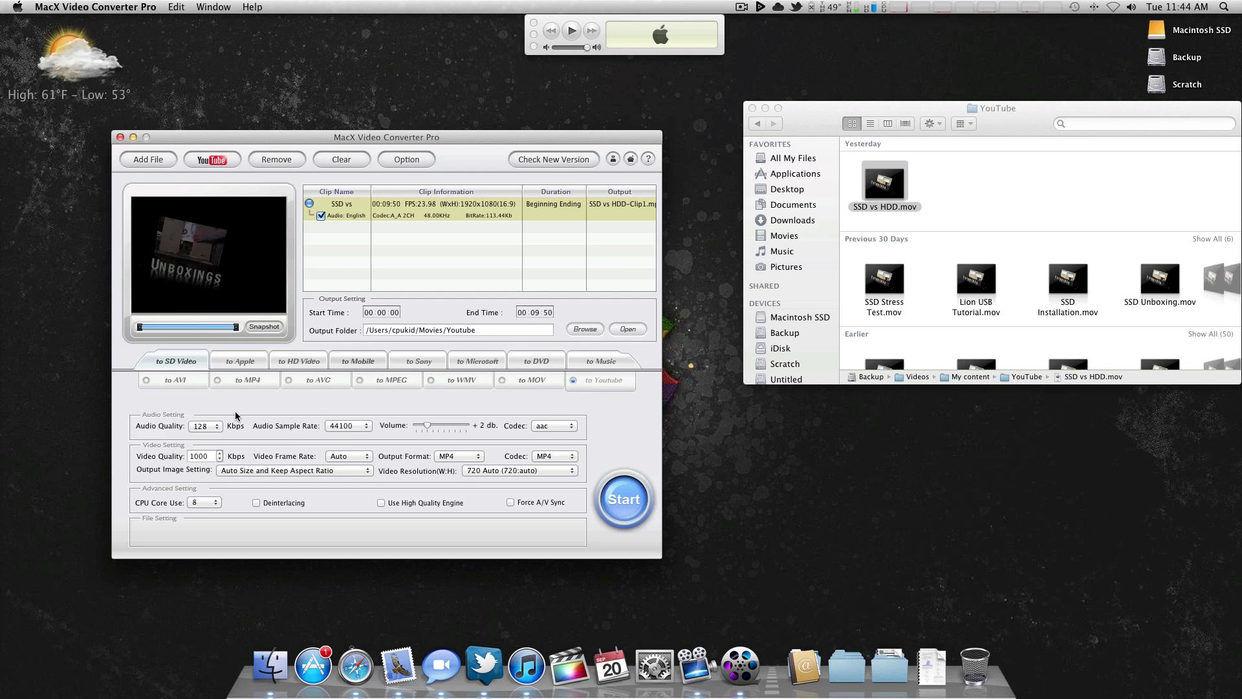
click(229, 362)
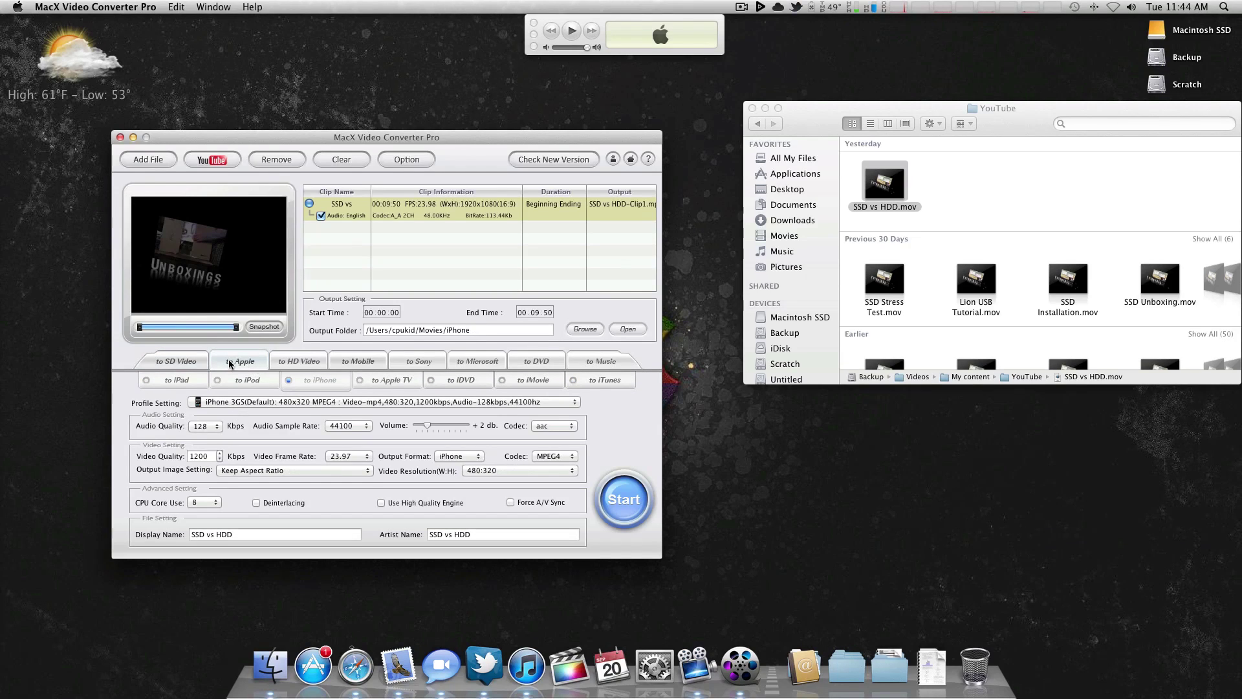
click(269, 402)
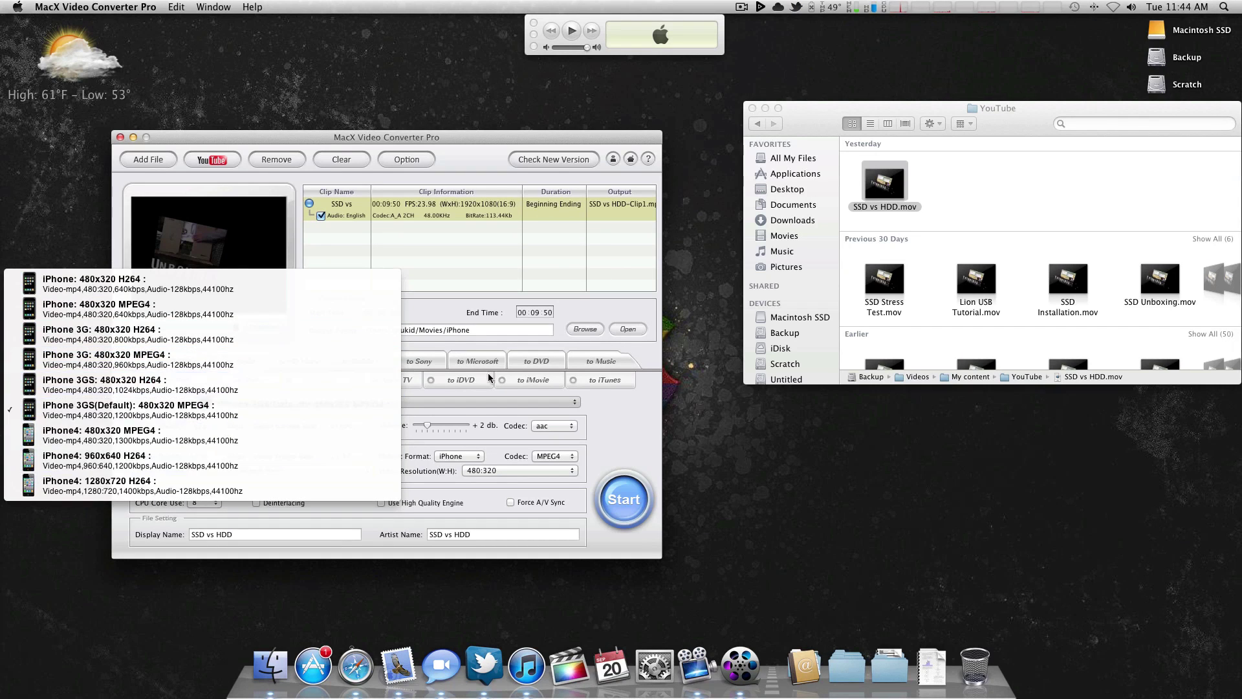
click(554, 406)
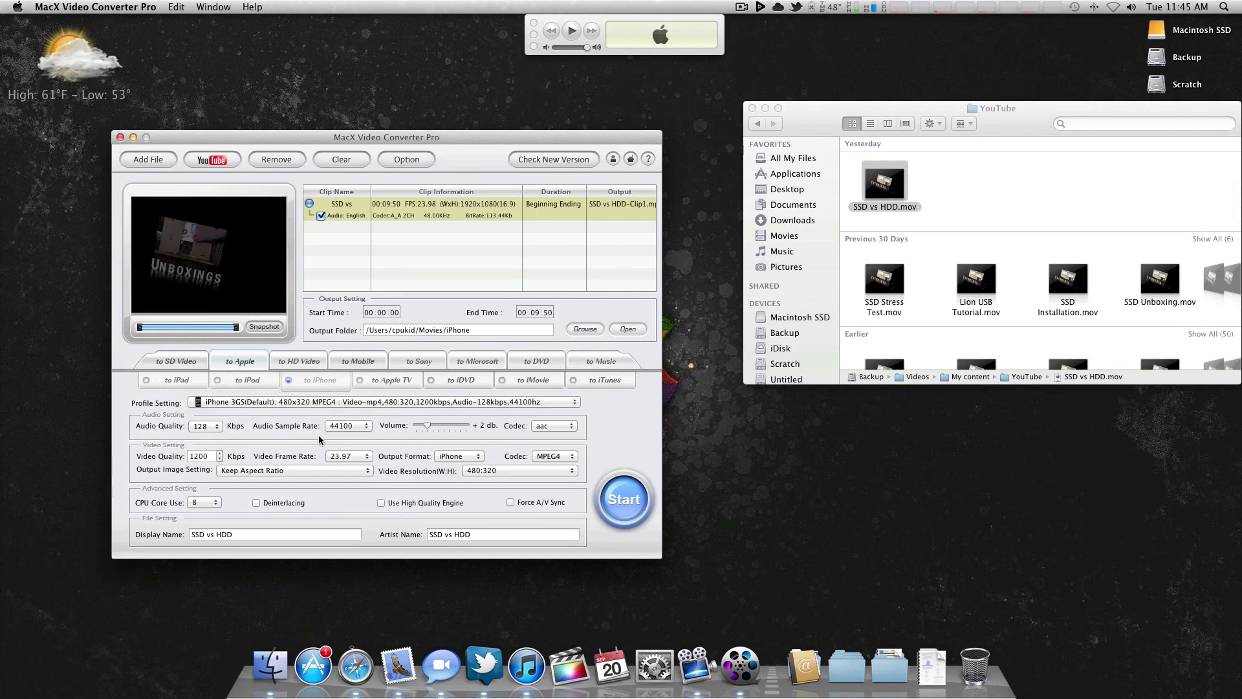
click(321, 404)
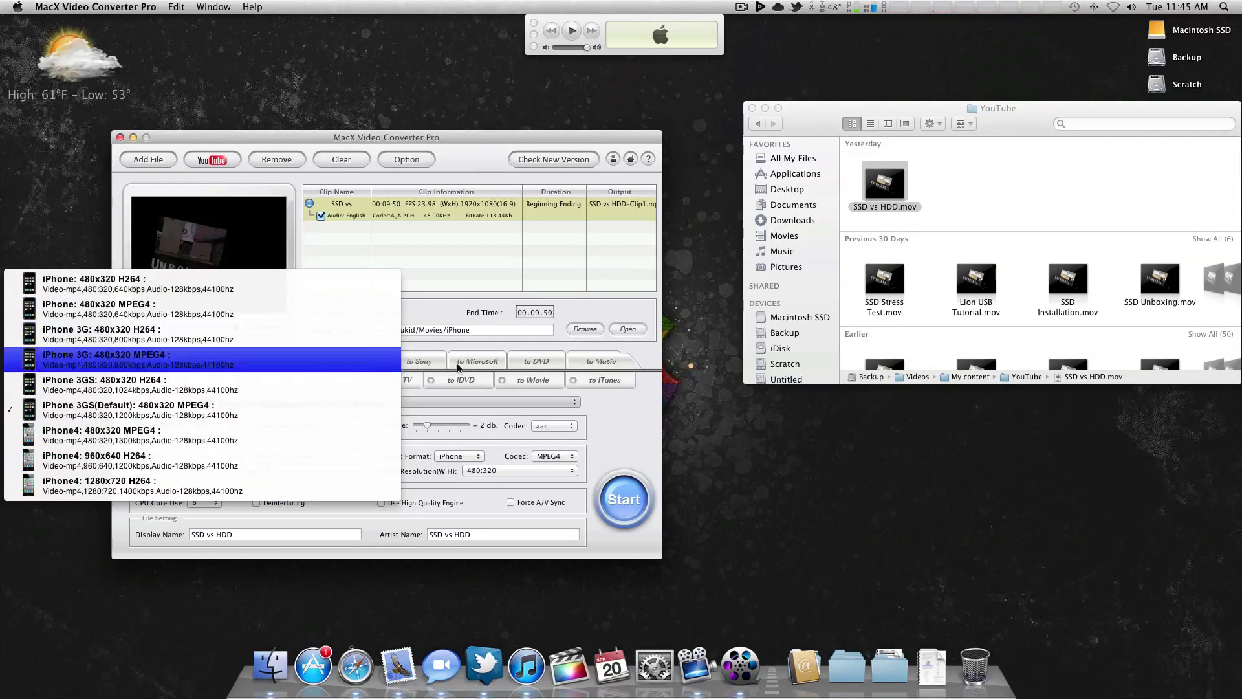
click(604, 406)
click(563, 456)
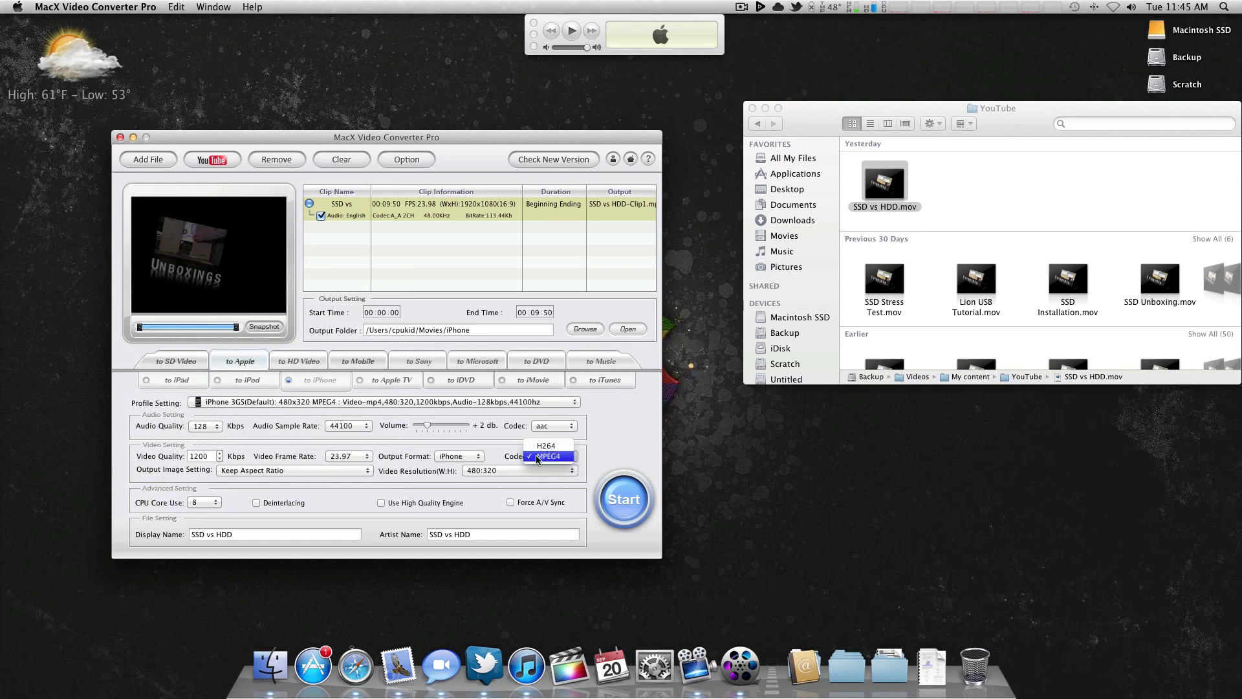
click(619, 463)
click(464, 457)
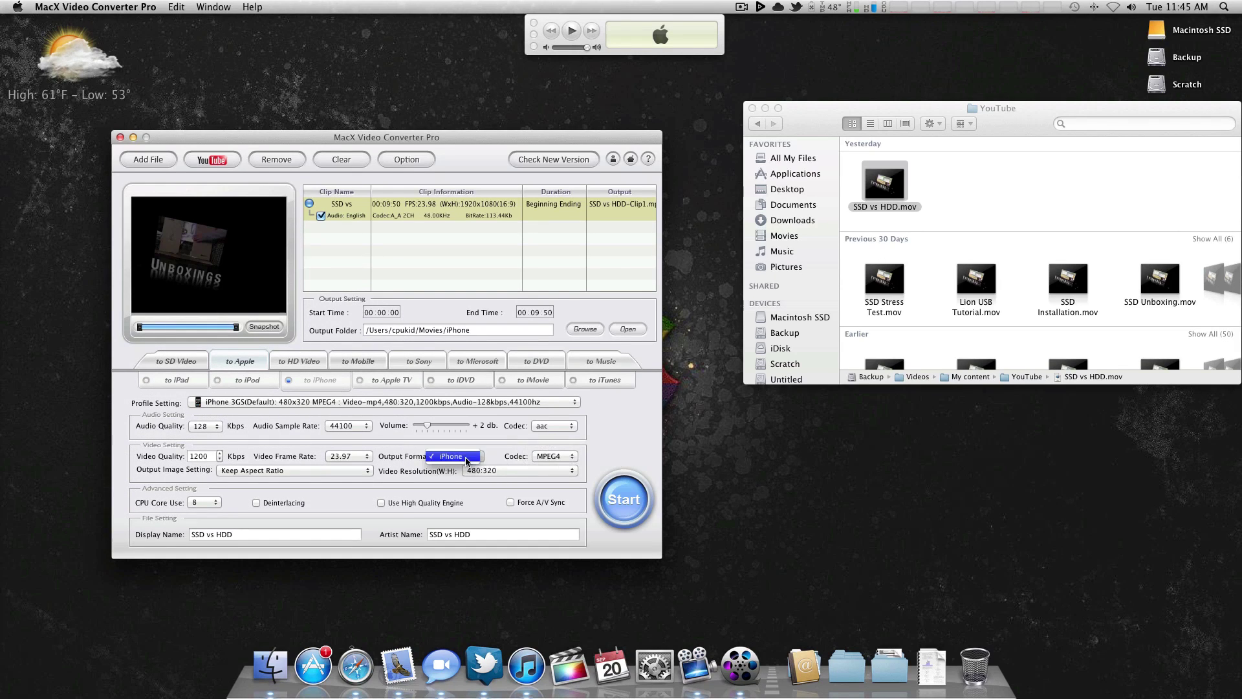
click(464, 457)
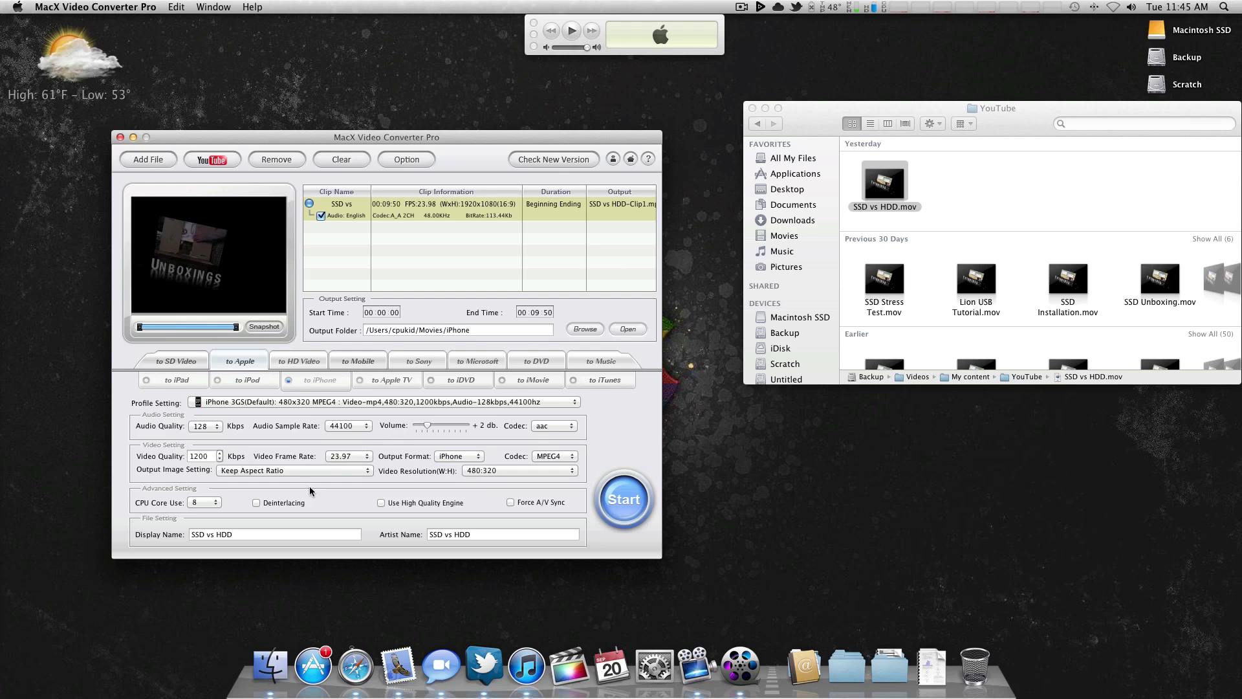
click(501, 472)
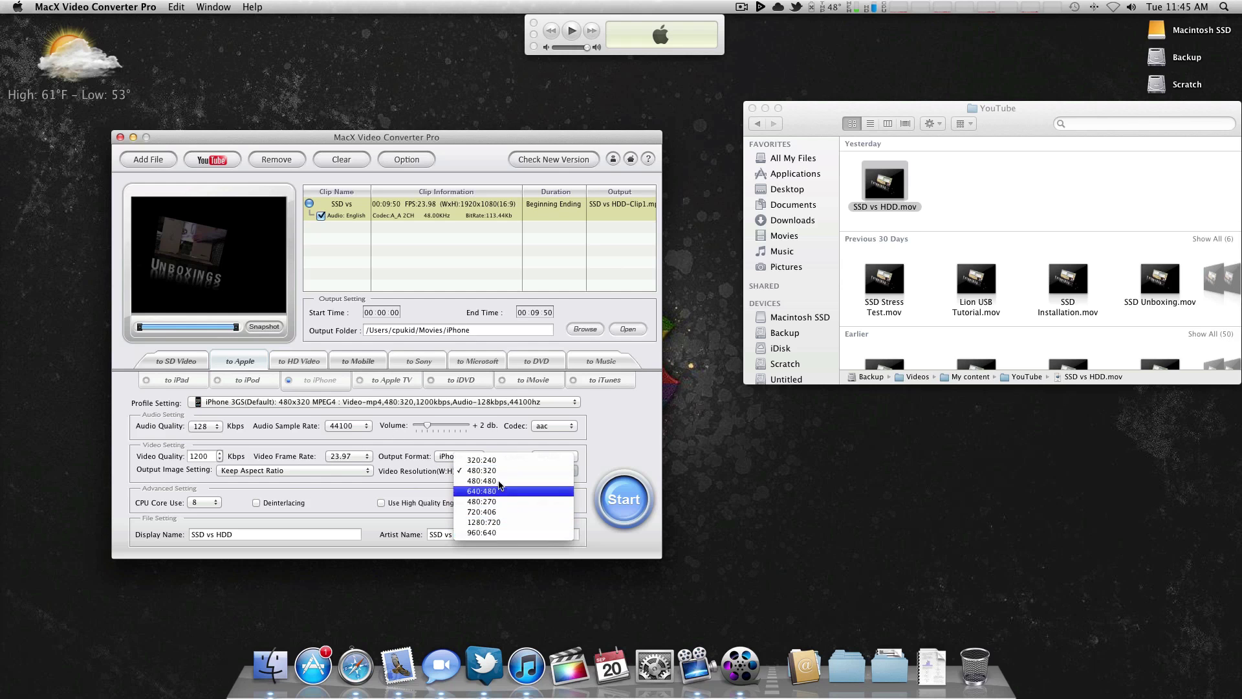
click(494, 471)
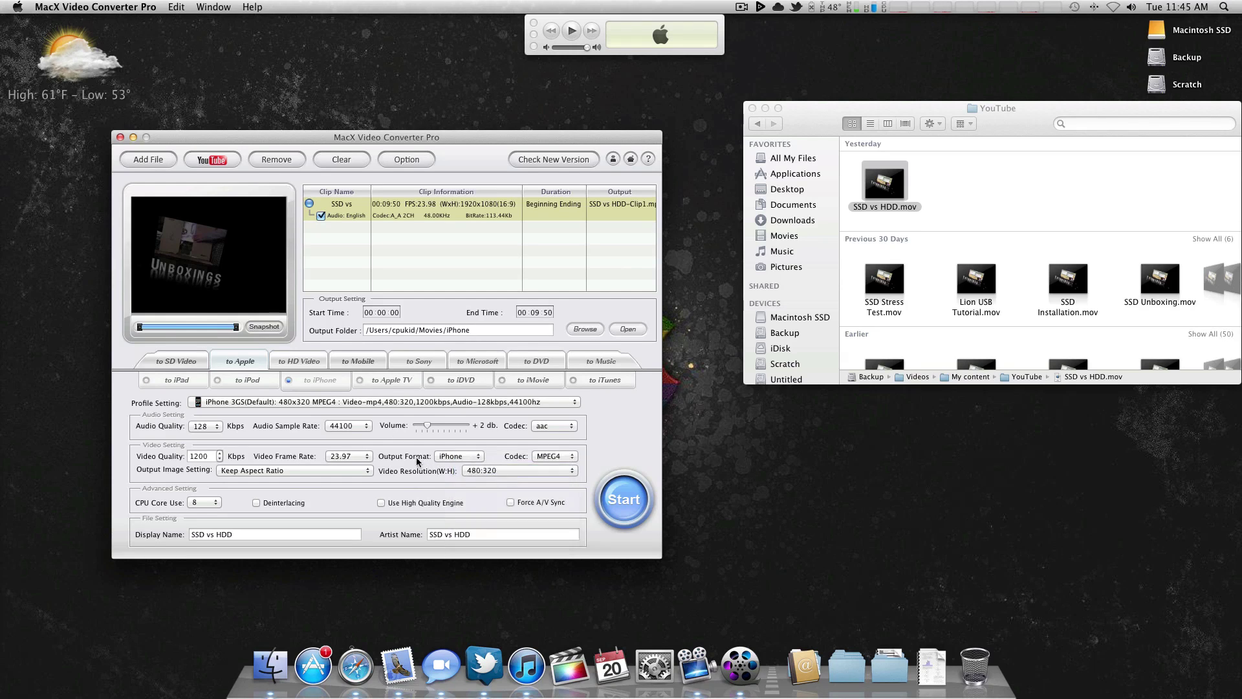
click(538, 471)
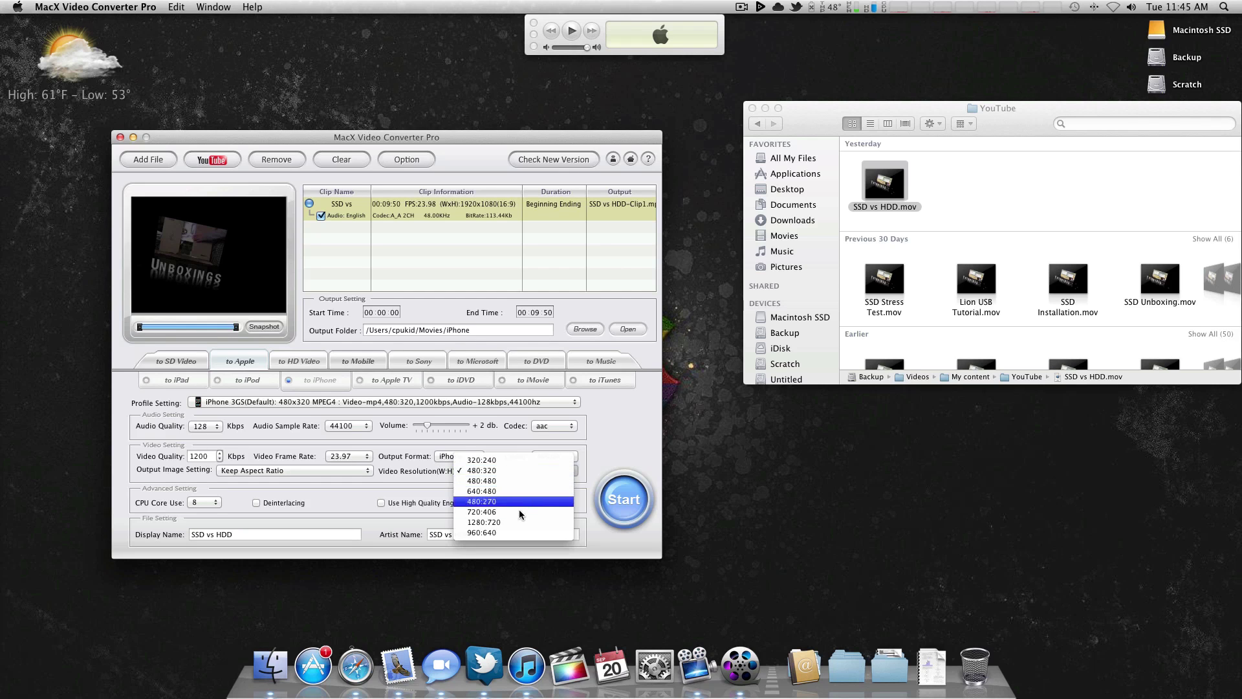
click(620, 458)
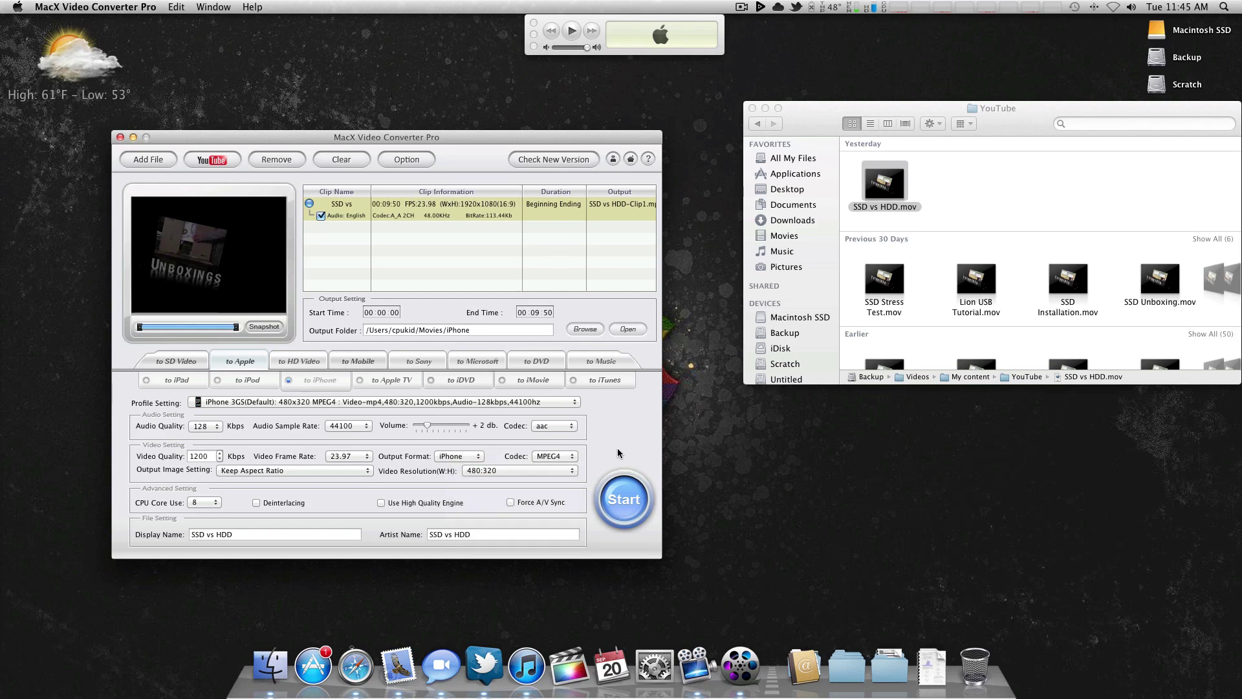
click(370, 382)
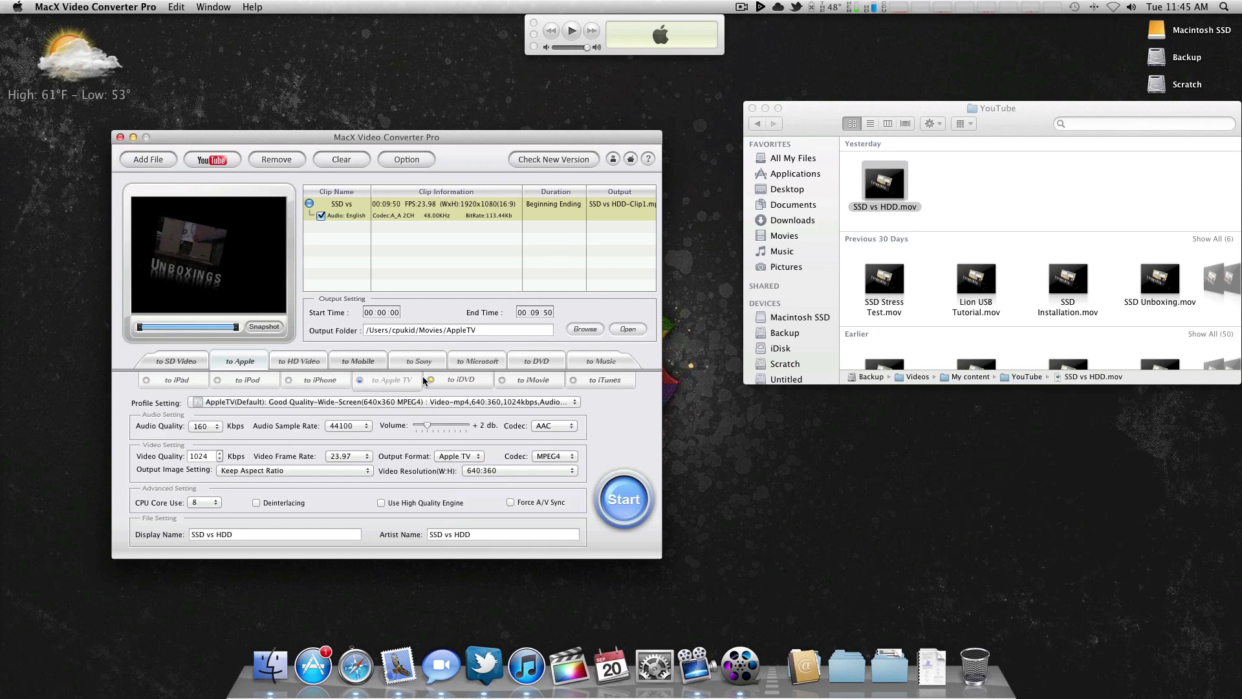
Step through the iDVD, iMovie and iTunes profiles, ending on HD Video's HD AVI output.
click(465, 385)
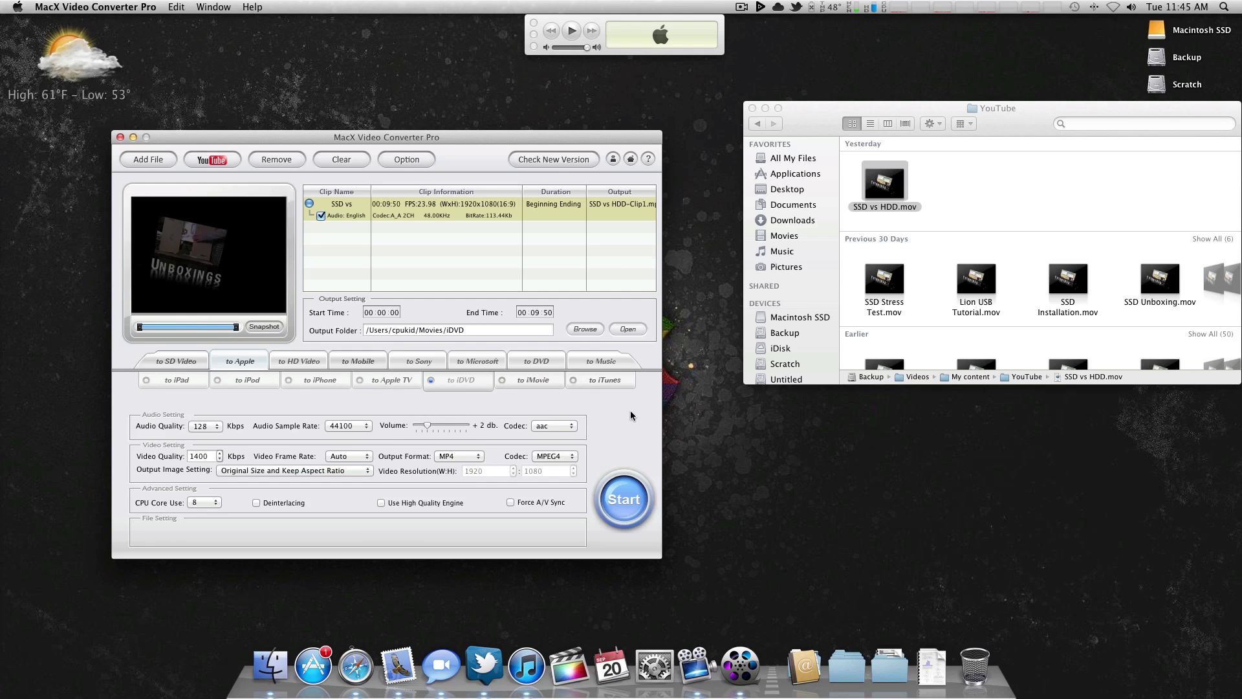
click(519, 387)
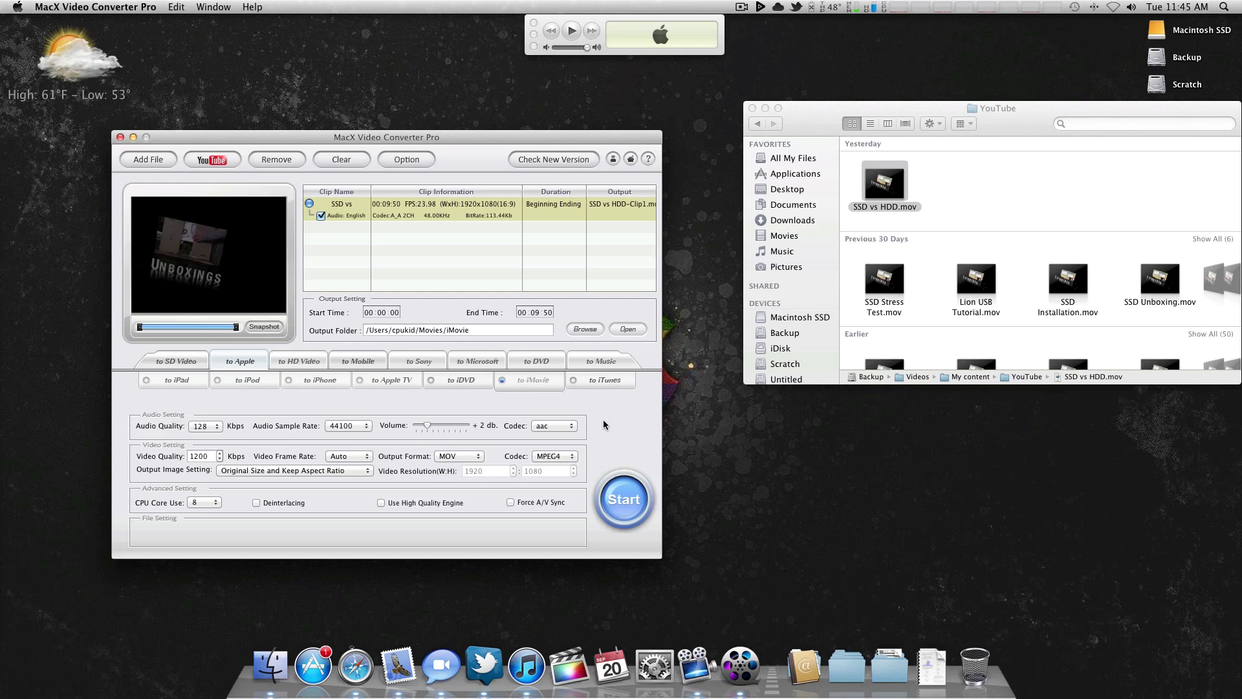
click(601, 386)
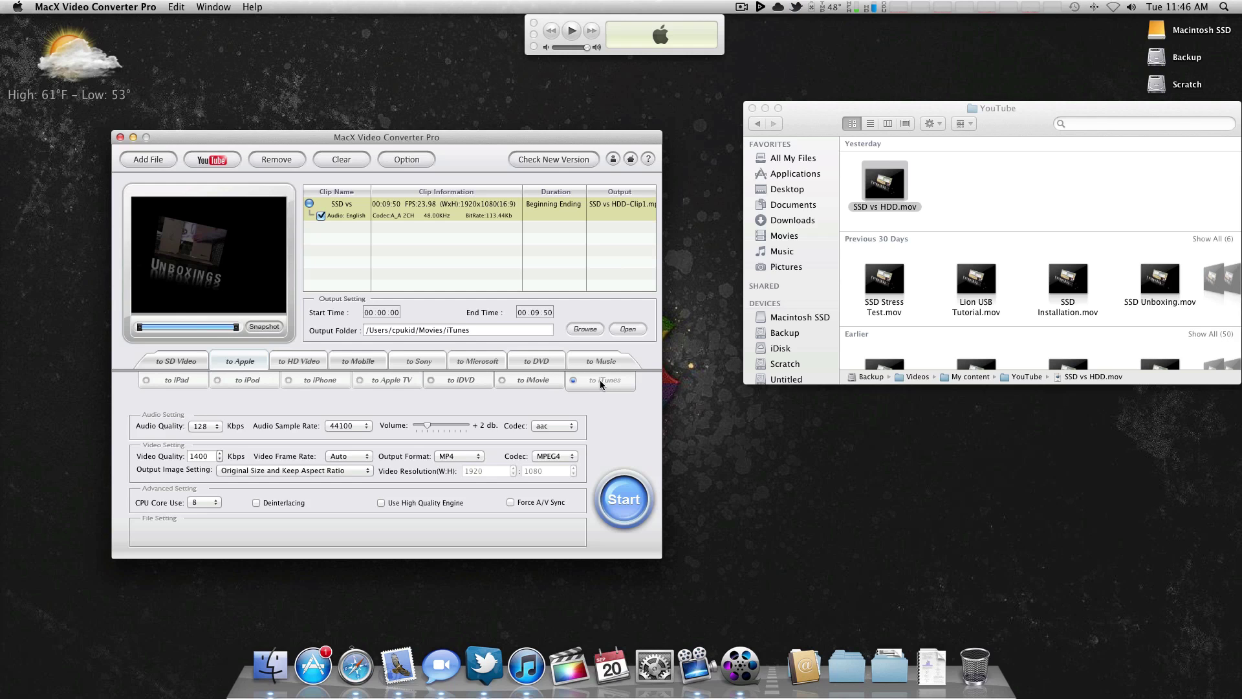
click(302, 361)
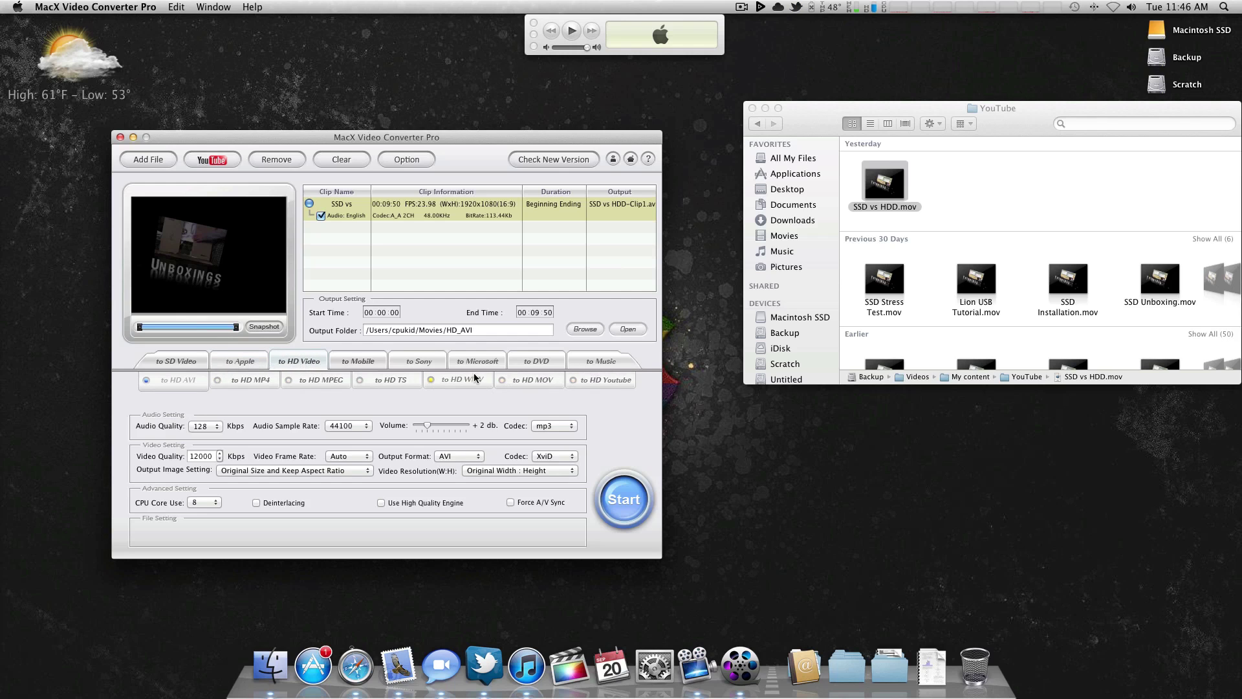
Browse the Mobile formats' Nokia, General and PDA presets, leaving the PDA profile unchanged.
click(356, 363)
click(307, 399)
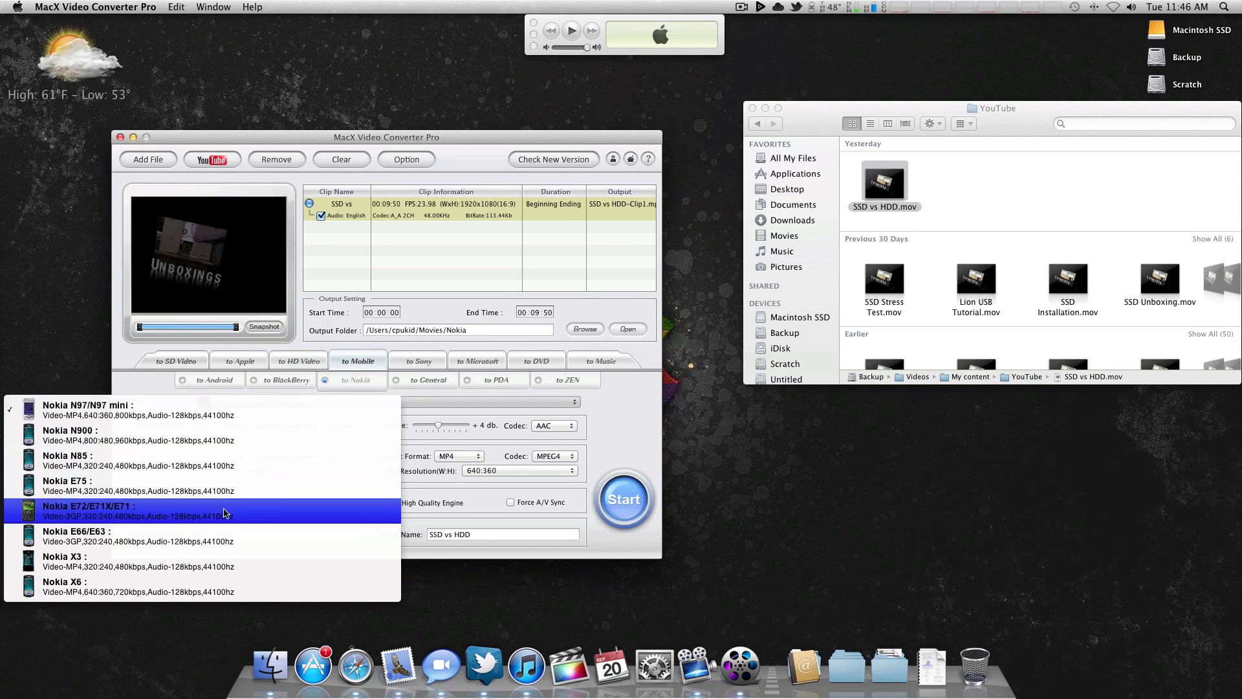
click(415, 382)
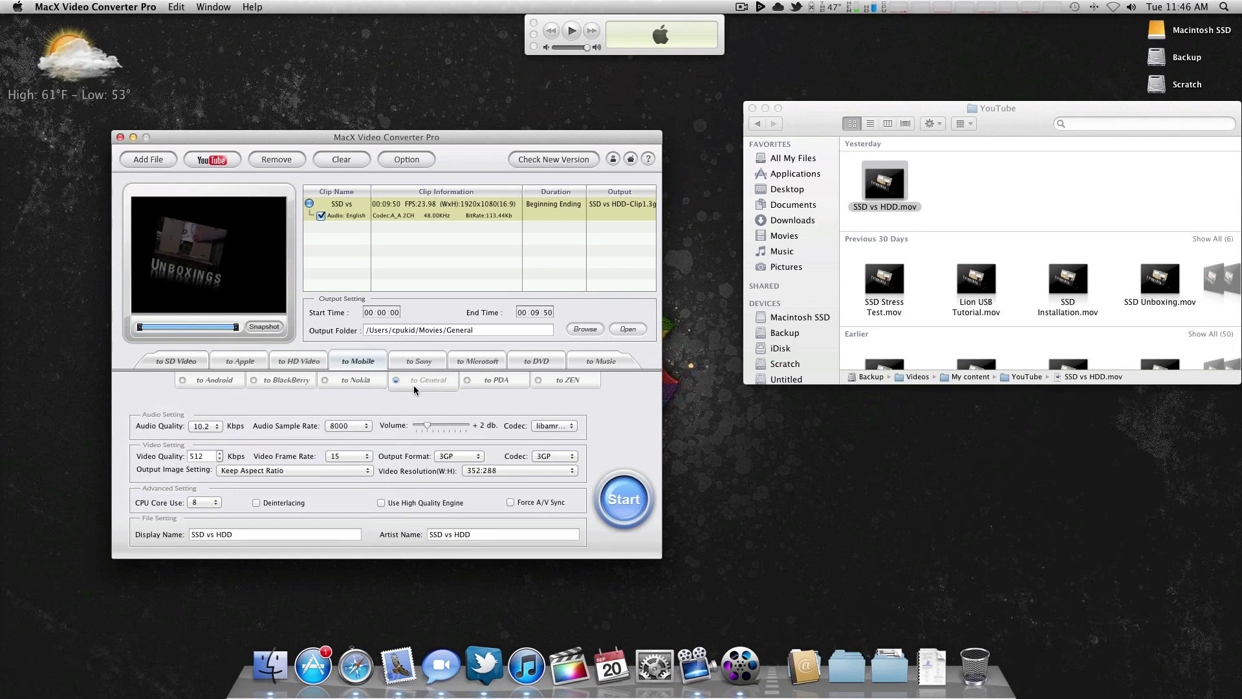
click(502, 383)
click(501, 402)
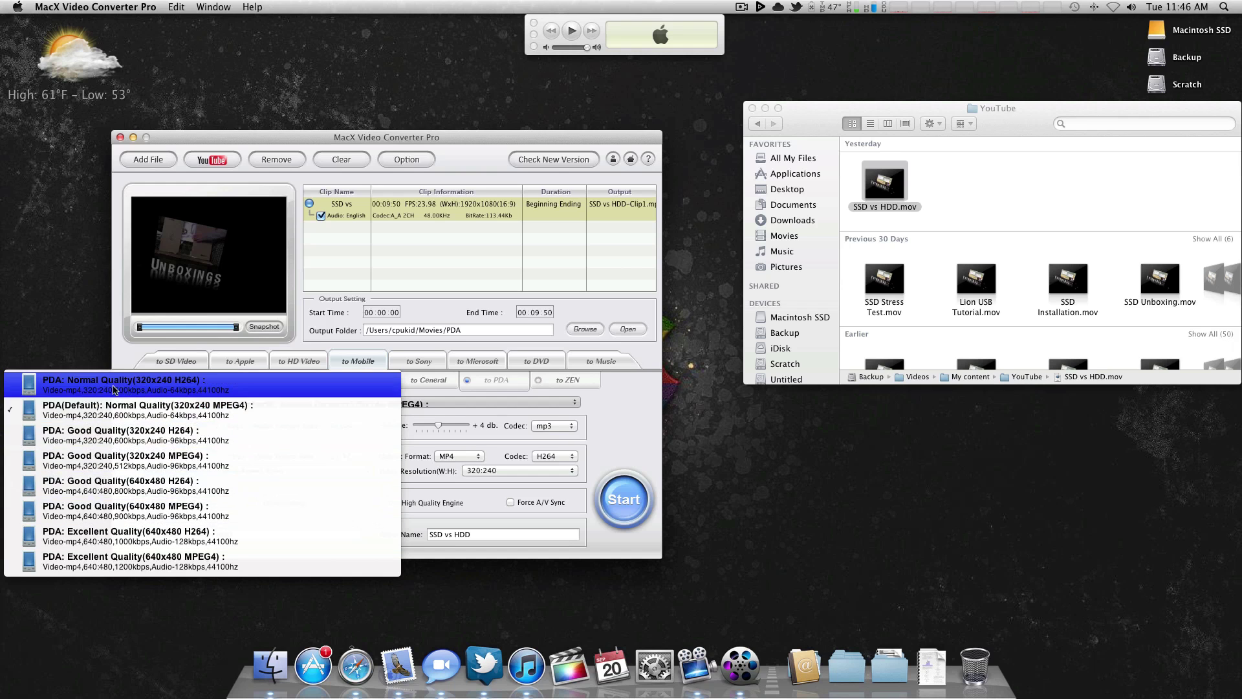
click(625, 405)
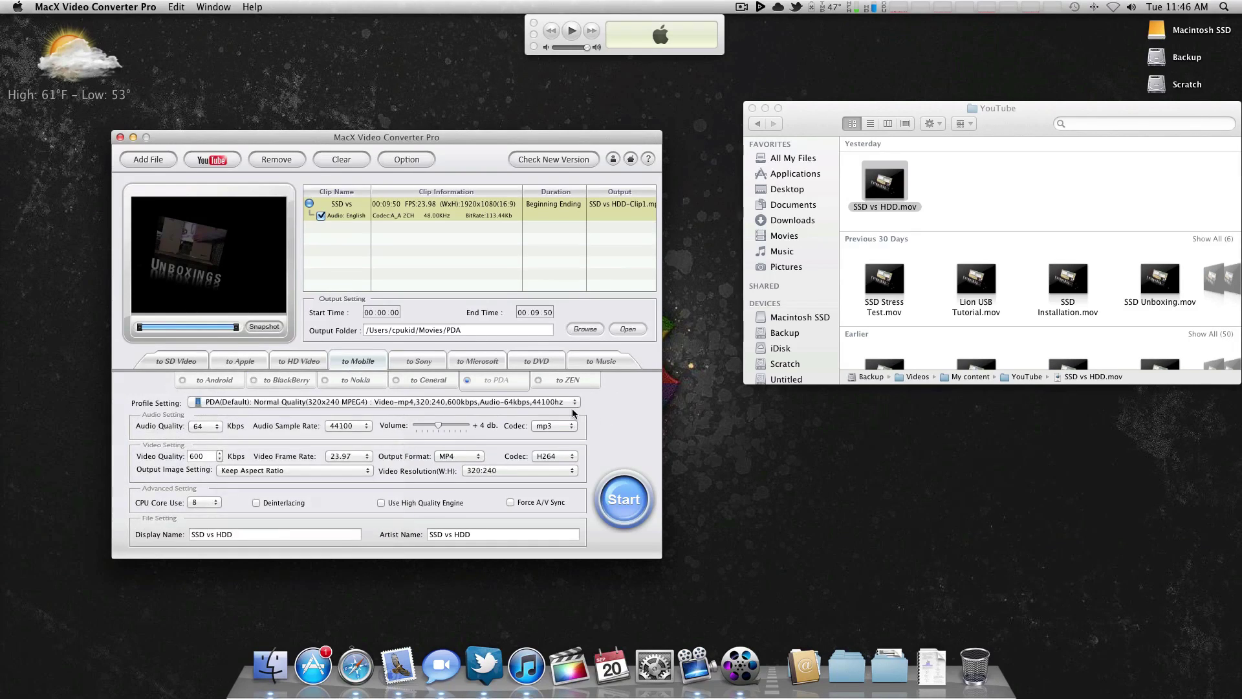
Set Sony's PS3 HD preset to 1920:1080, then switch to the Microsoft Xbox WMV output.
click(422, 360)
click(401, 402)
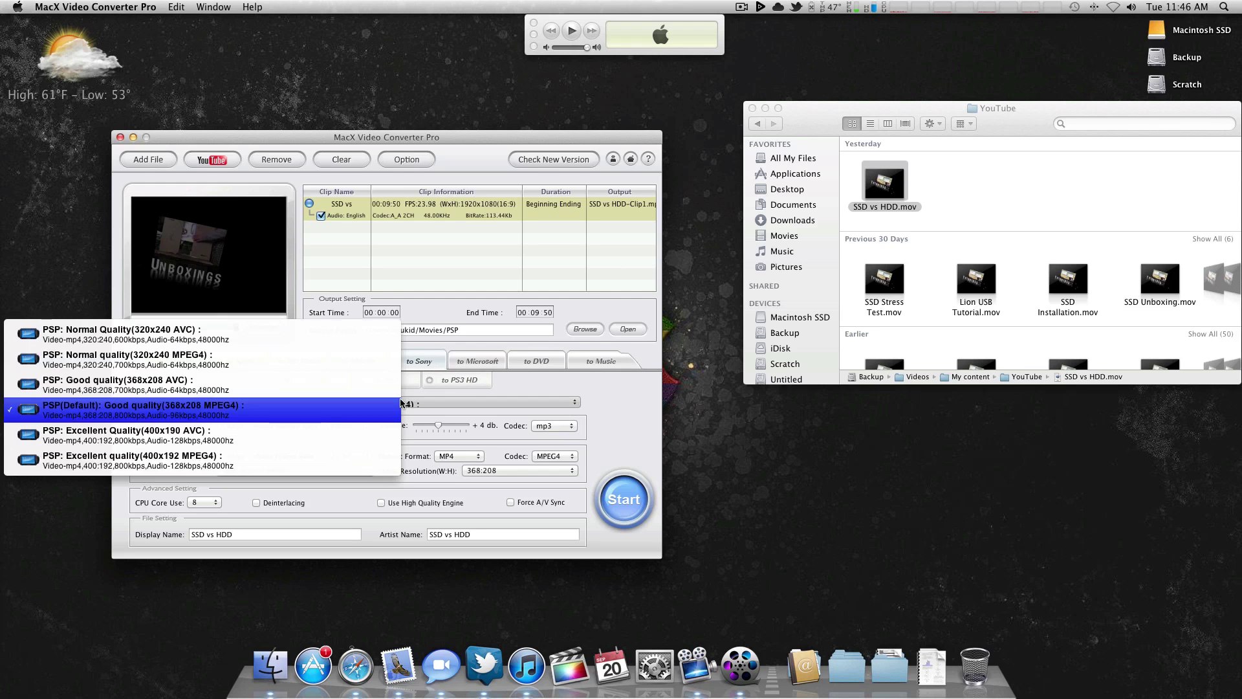
click(574, 403)
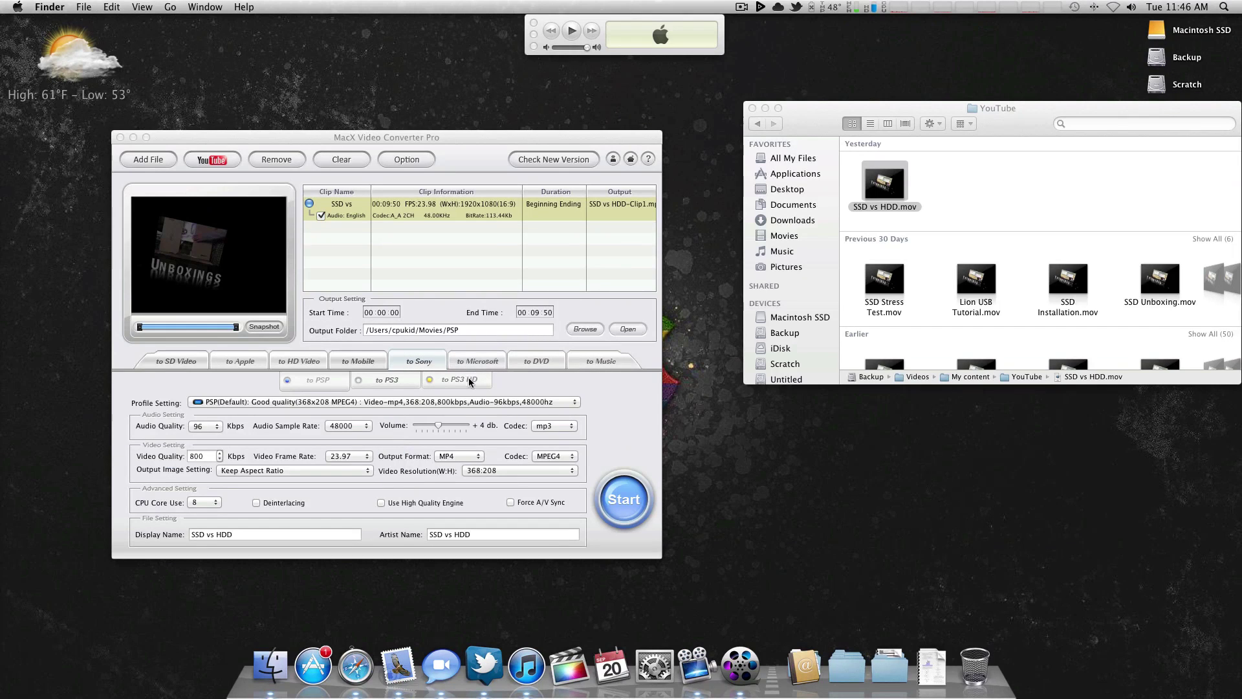
click(389, 381)
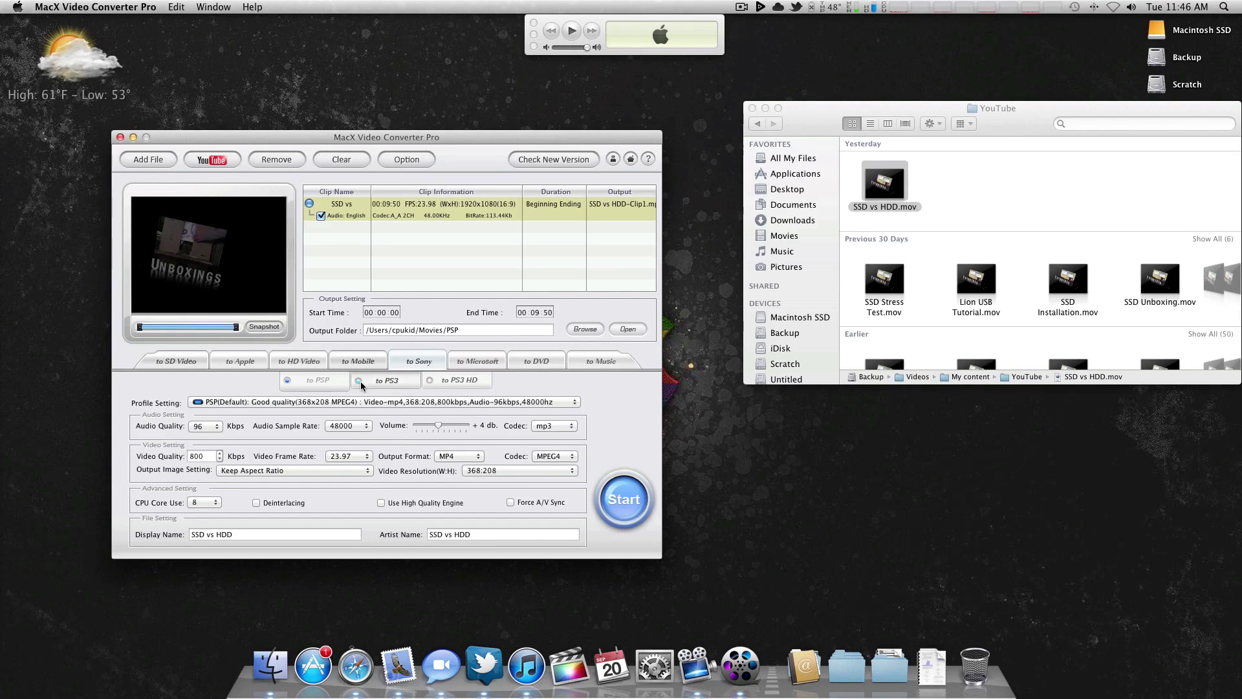
click(440, 382)
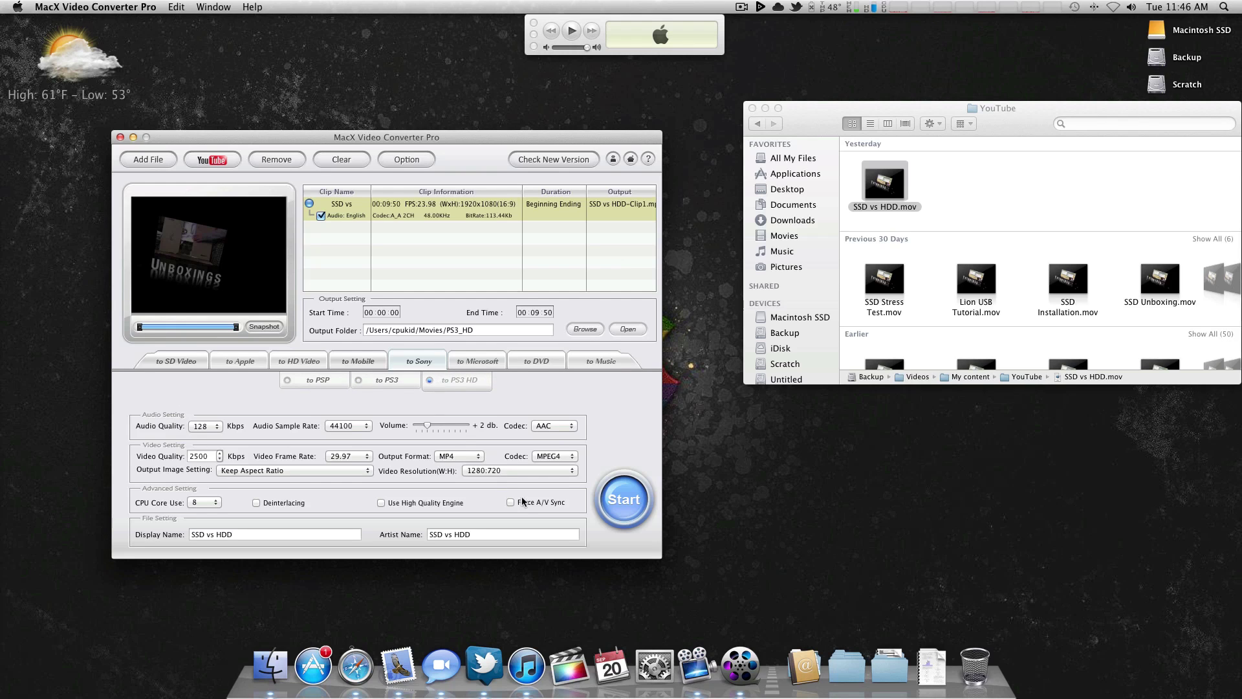
click(494, 473)
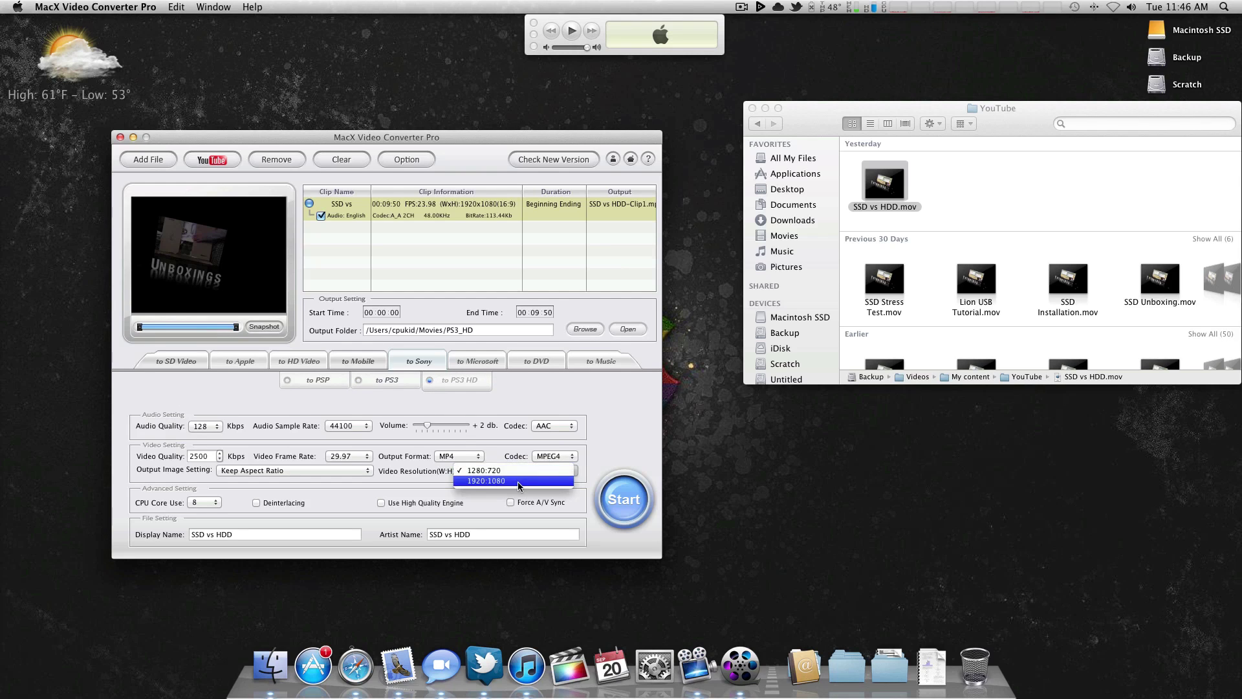
click(511, 480)
click(482, 361)
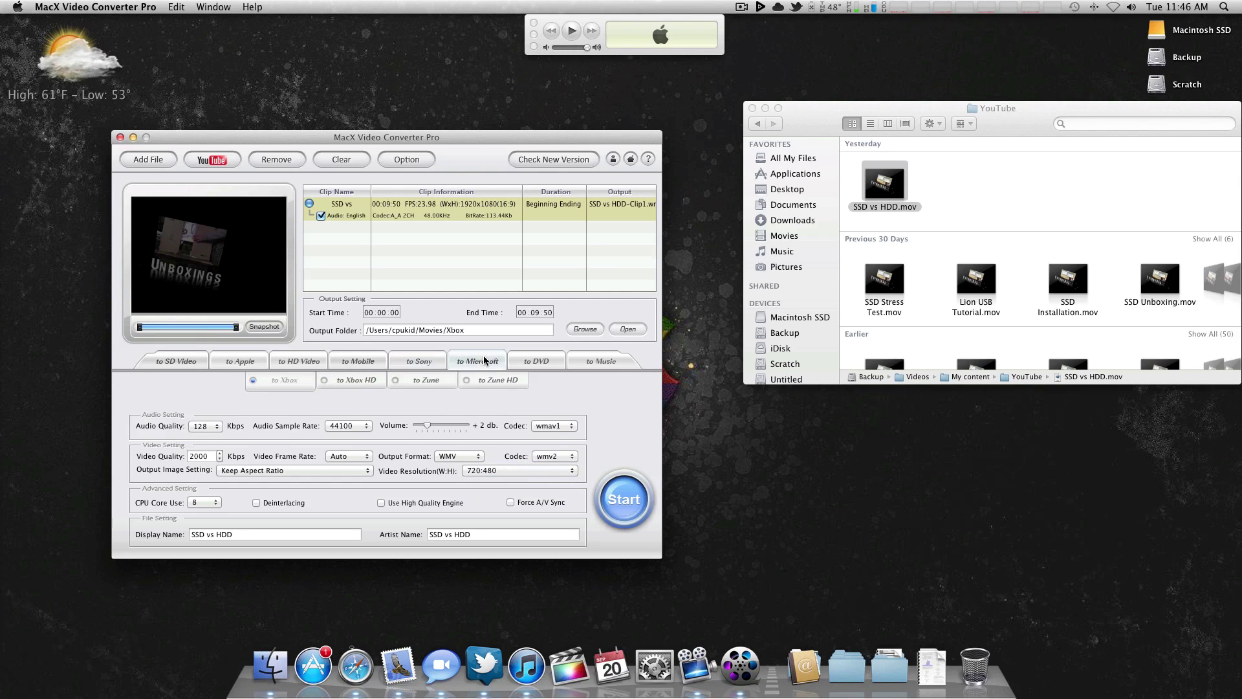
Move from the DVD tab to the Music category, keeping the mp3 audio codec.
click(396, 382)
click(534, 362)
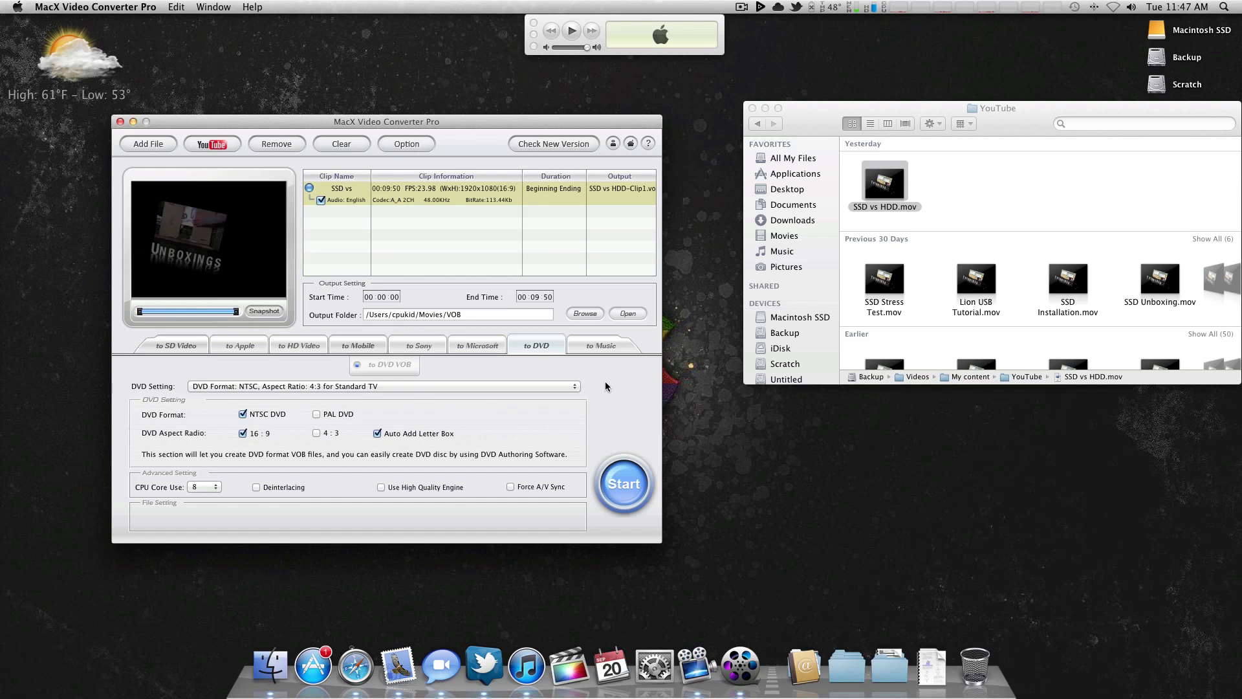
drag(415, 120, 400, 120)
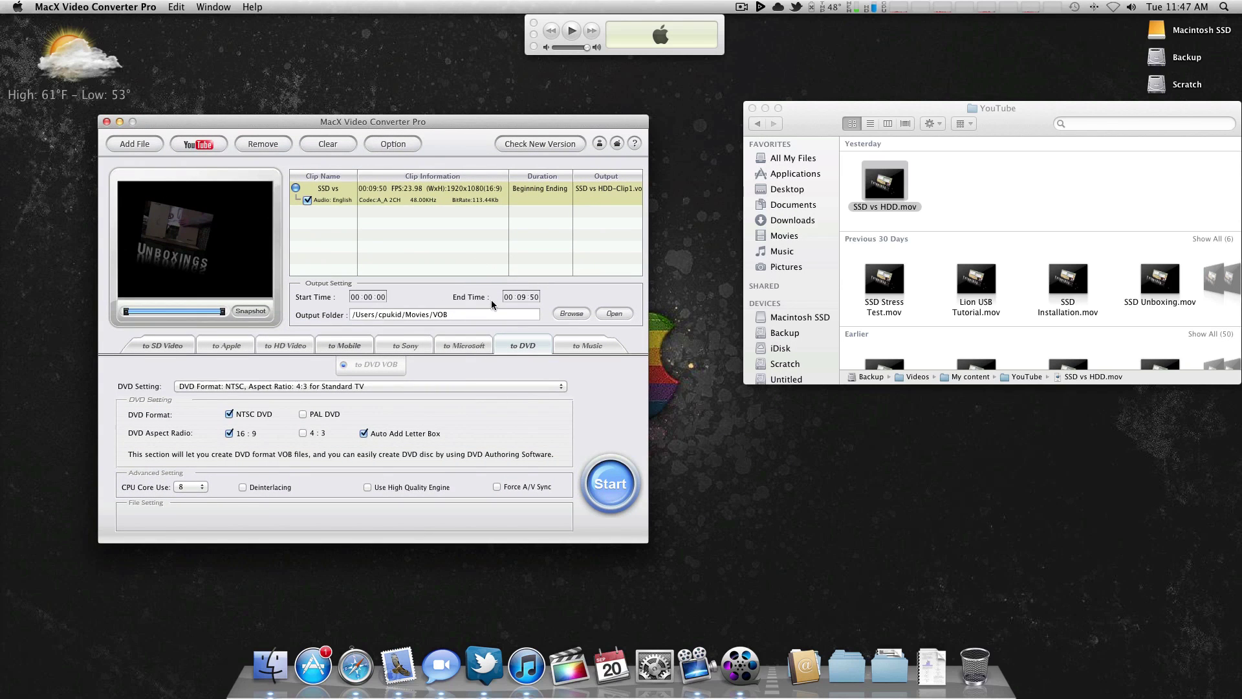
click(589, 347)
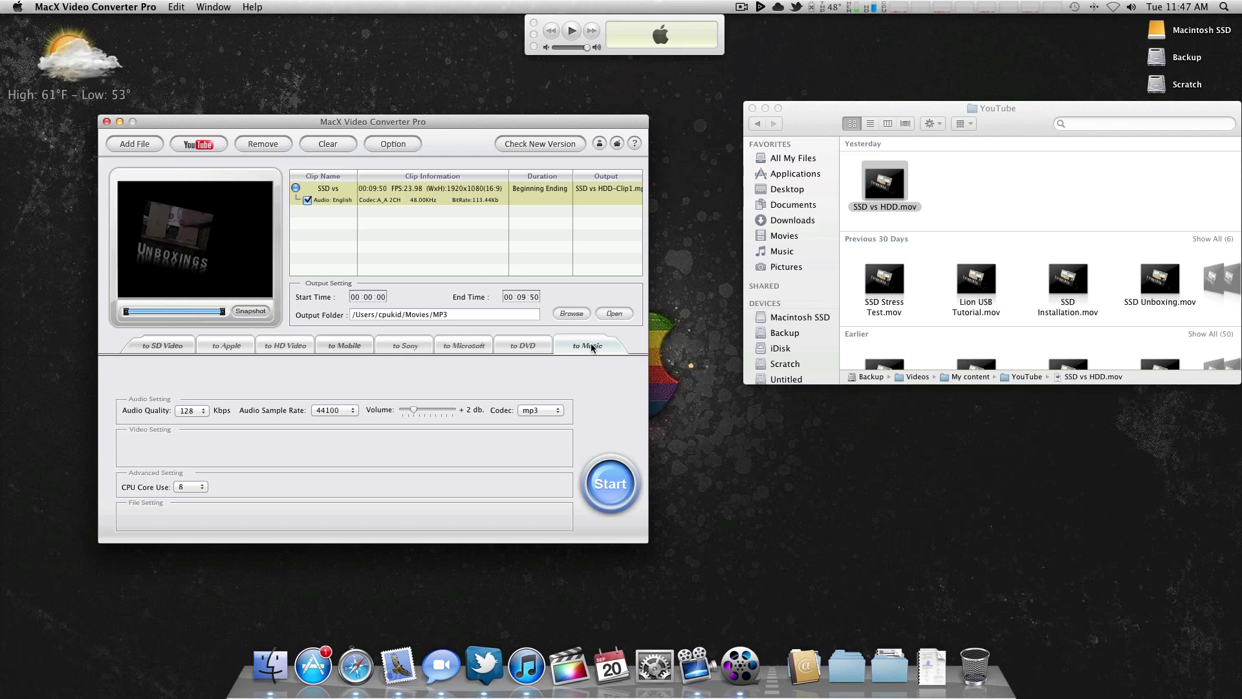
click(550, 410)
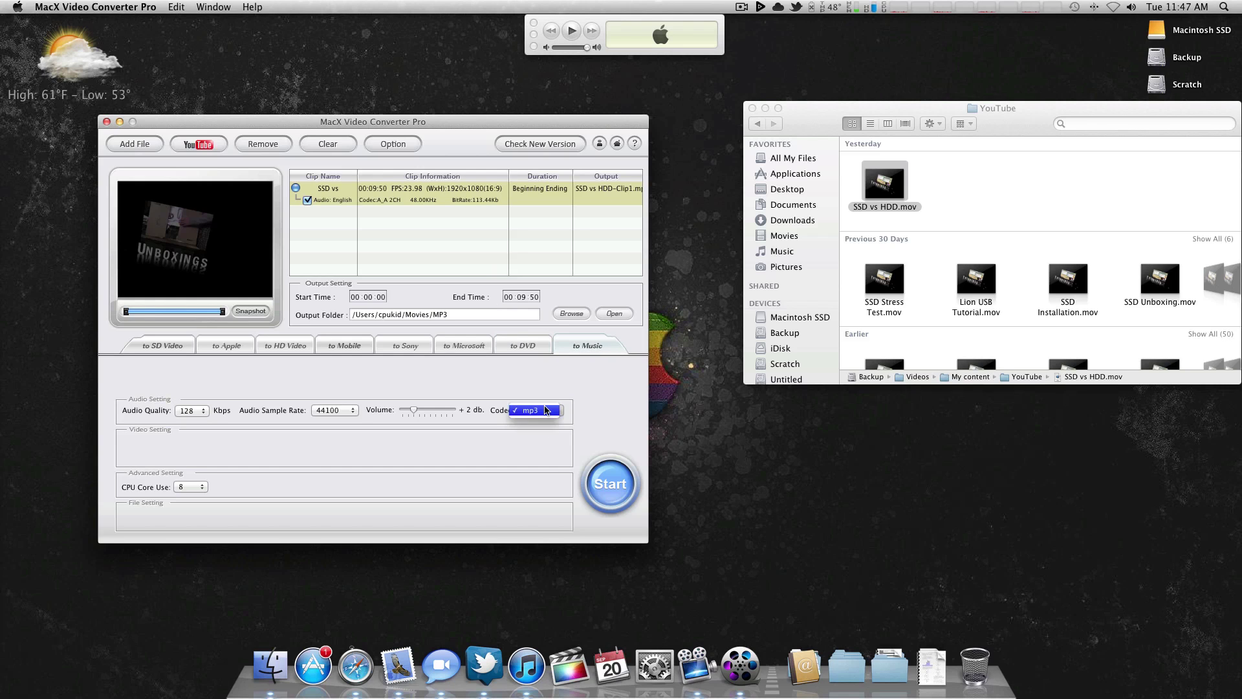
click(492, 394)
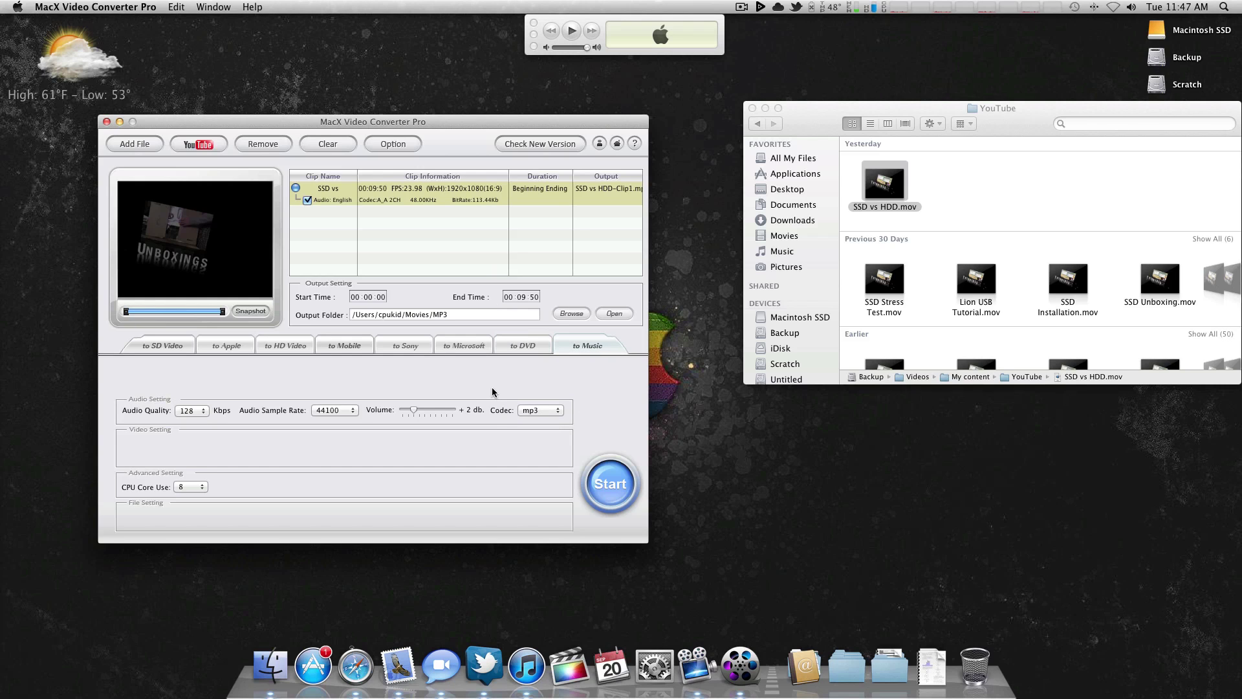
drag(492, 392, 547, 364)
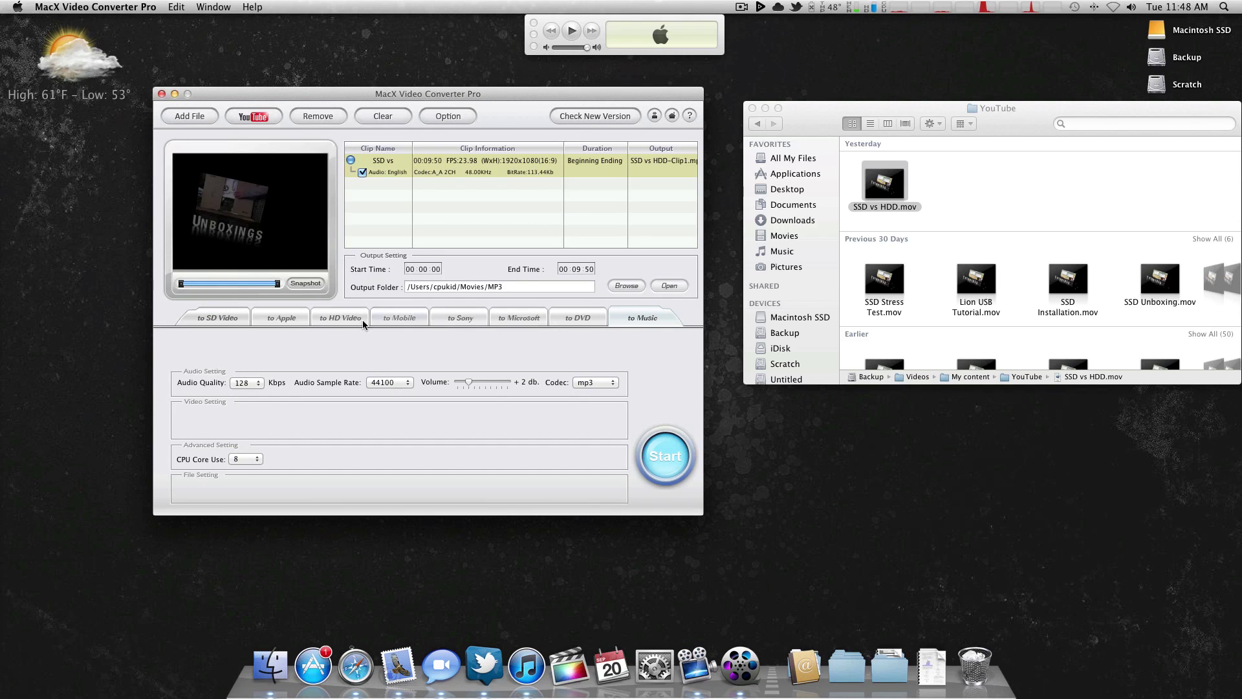
Choose the HD Video category's HD MP4 preset (HDAVC, 12000 kbps, aac).
click(328, 323)
click(283, 338)
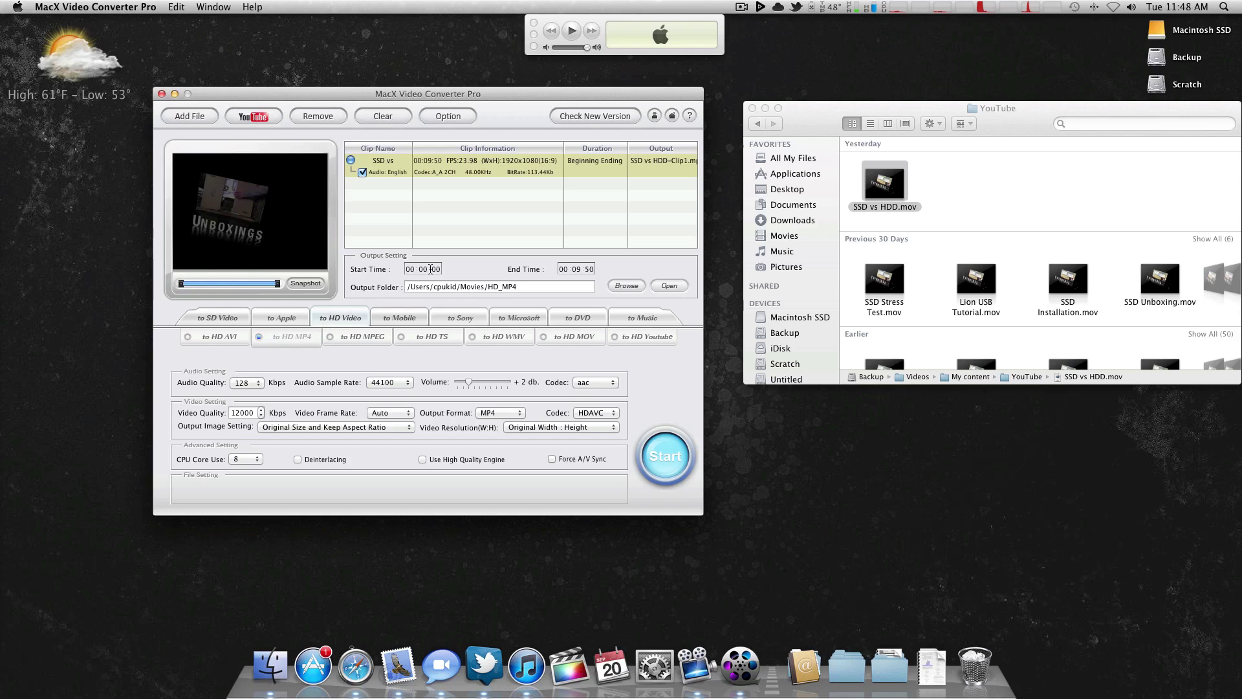
double_click(508, 287)
Set the output location to the Desktop, giving the save path Desktop/HD_MP4.
click(626, 285)
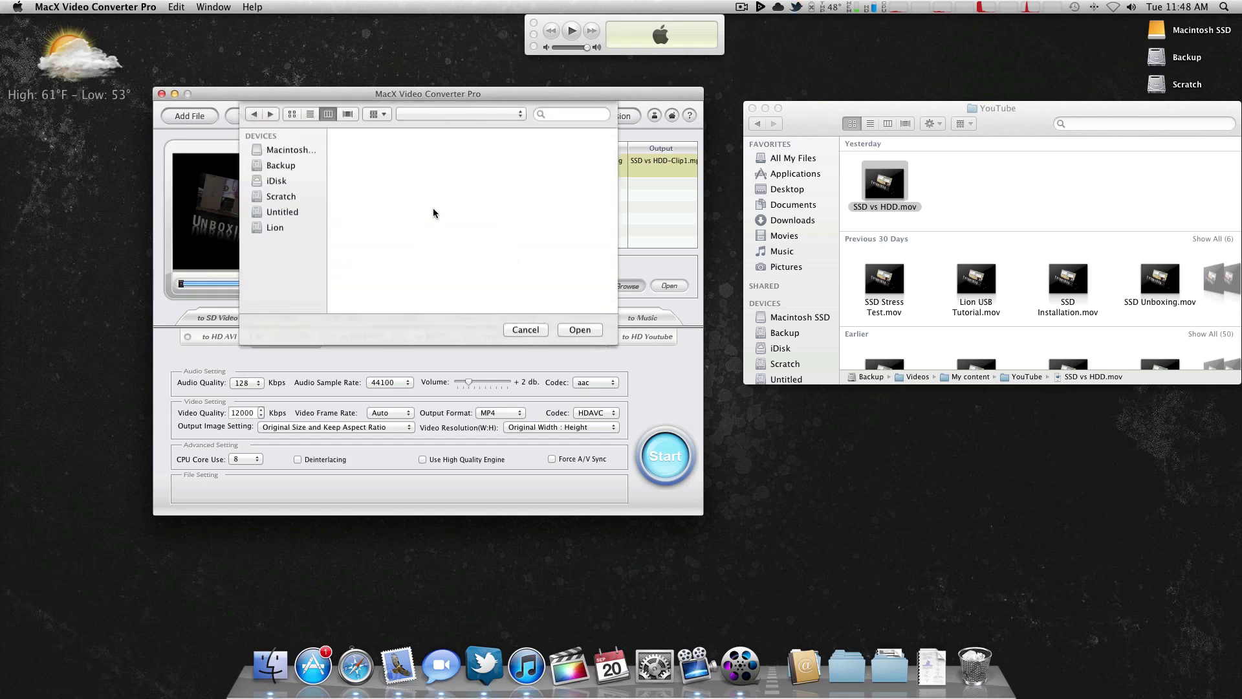
click(289, 181)
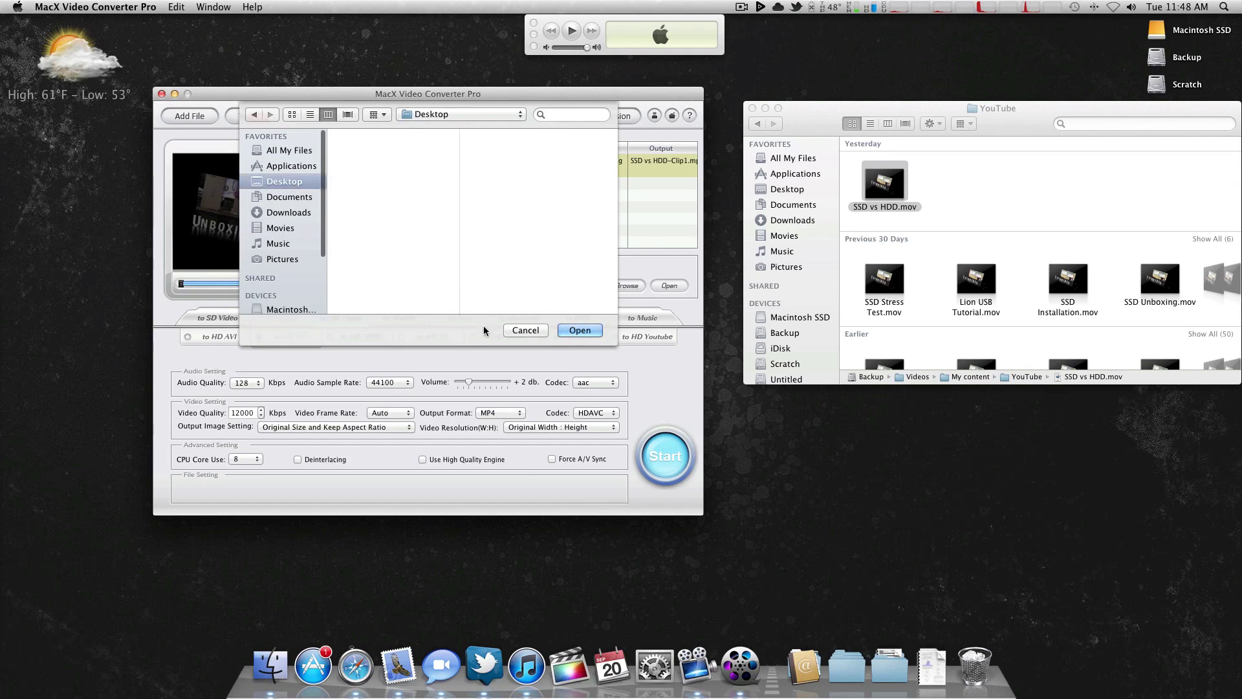
click(579, 331)
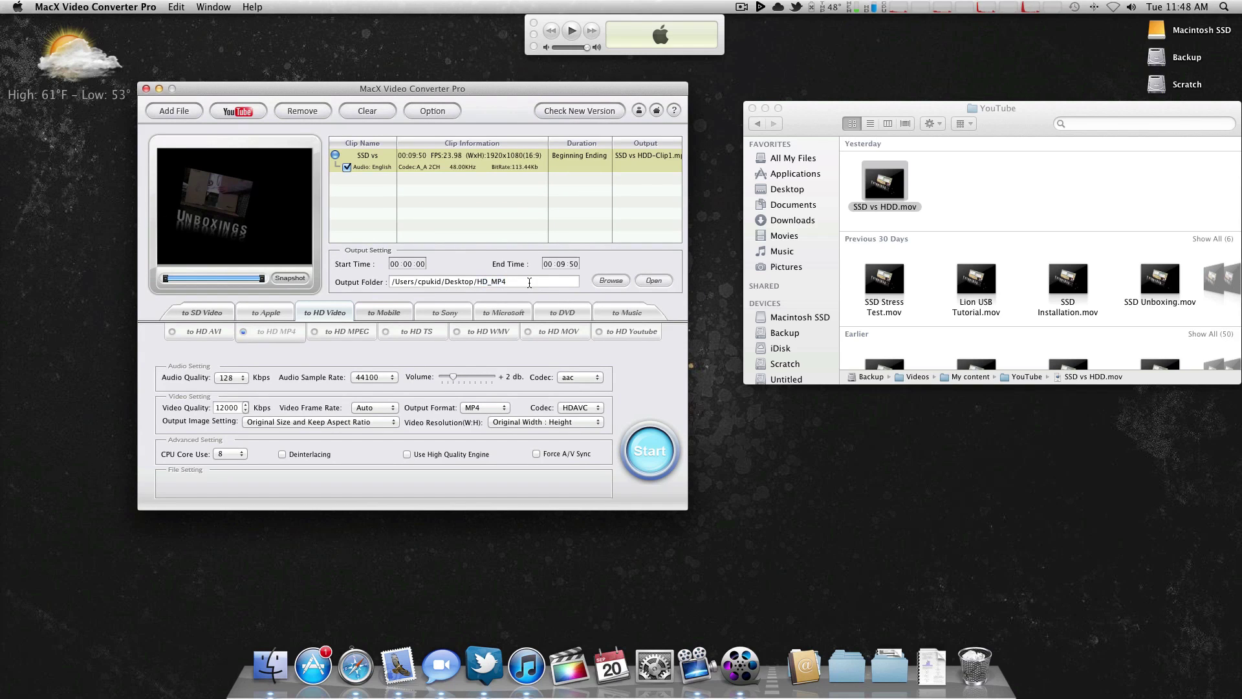
drag(527, 284, 483, 283)
click(526, 282)
drag(510, 282, 482, 283)
drag(1011, 119, 995, 265)
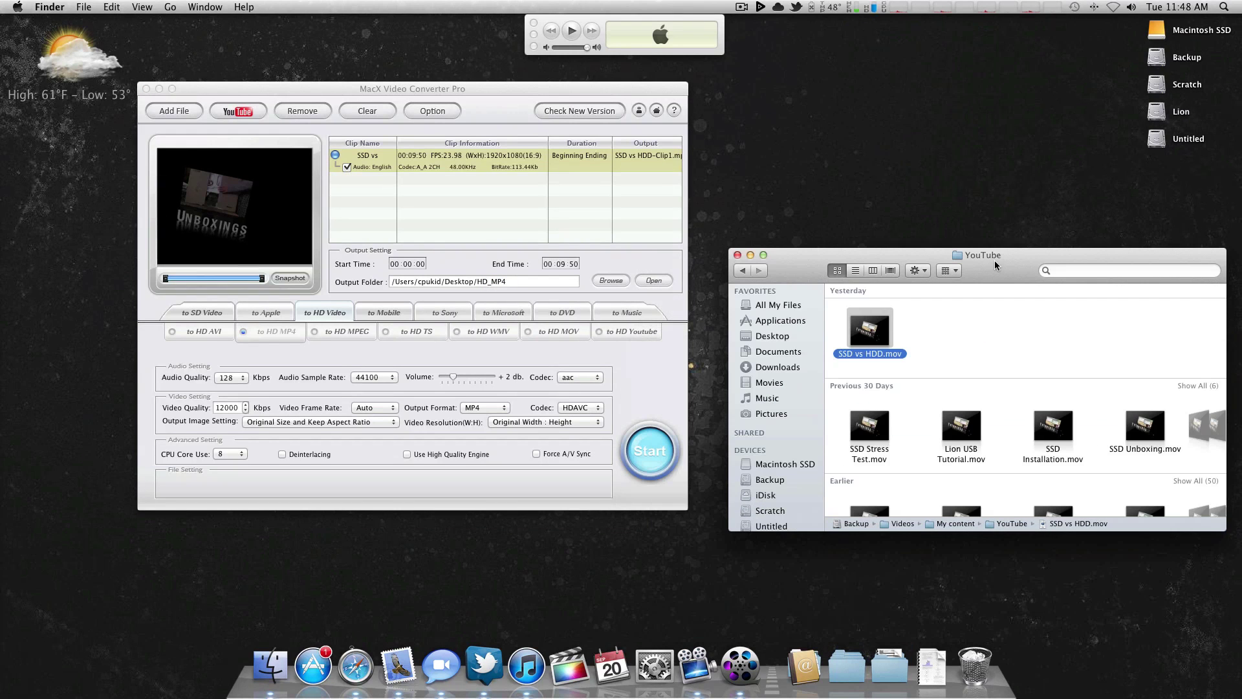
Keep 8 CPU cores and dismiss the Deinterlacing info sheet, leaving deinterlacing off.
drag(518, 92, 517, 88)
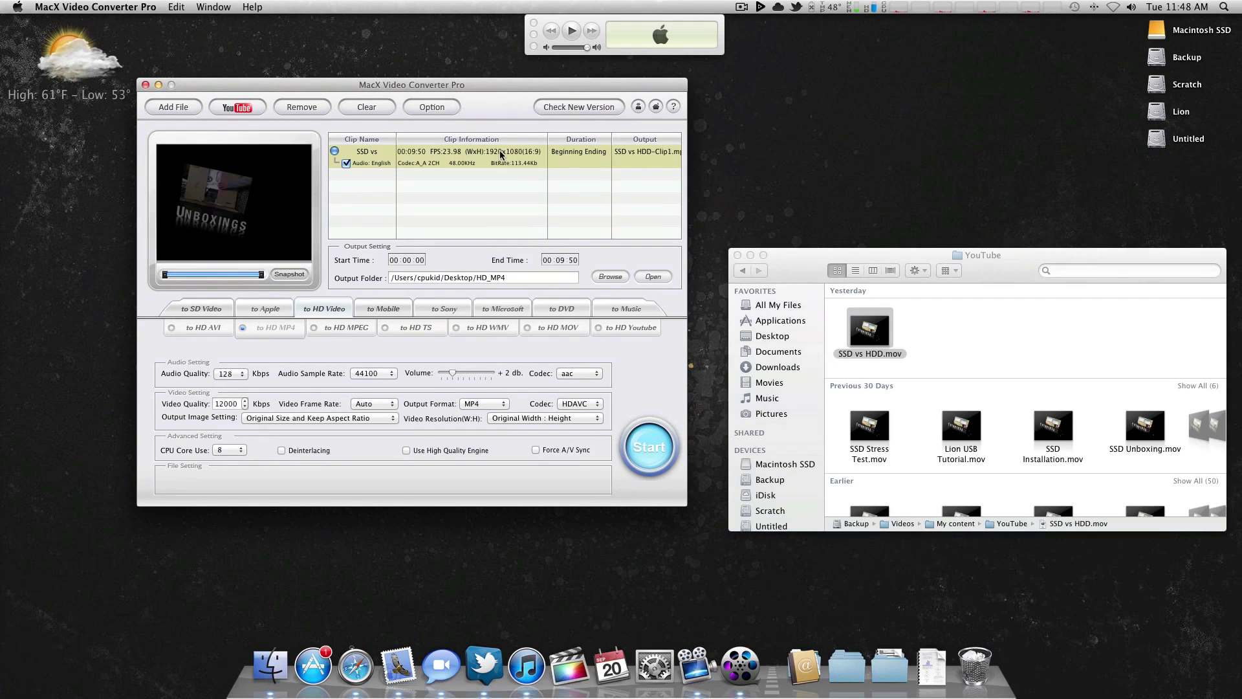
click(228, 451)
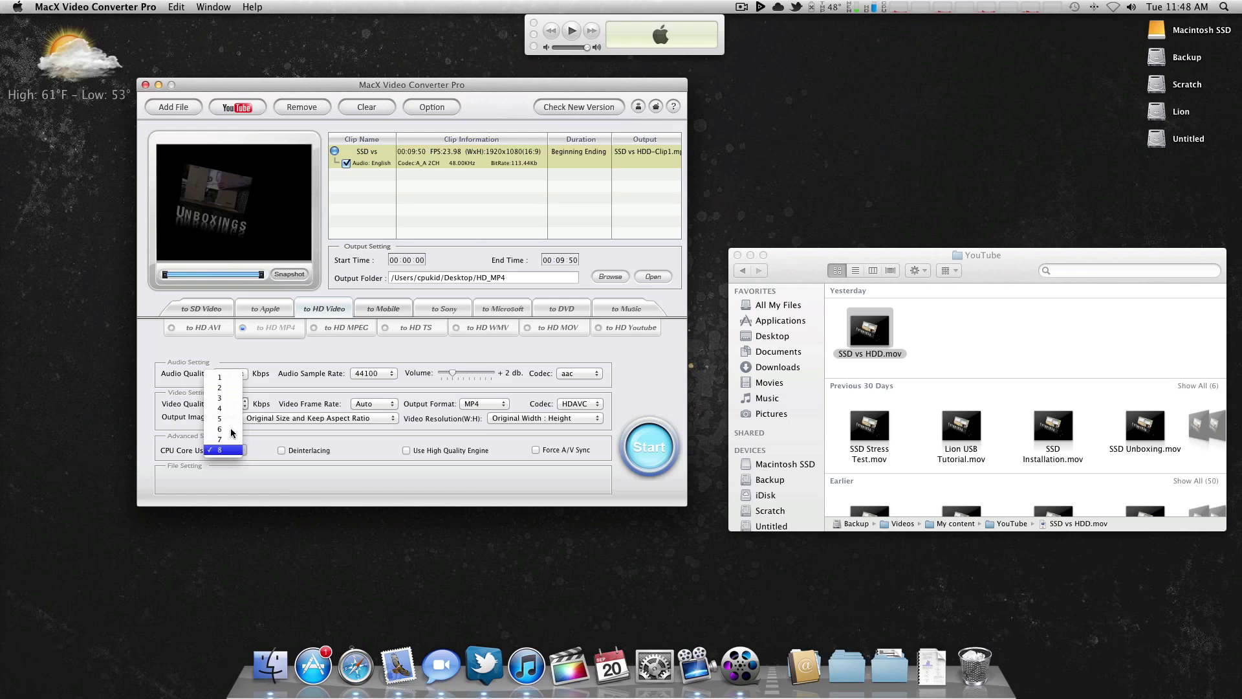
click(227, 451)
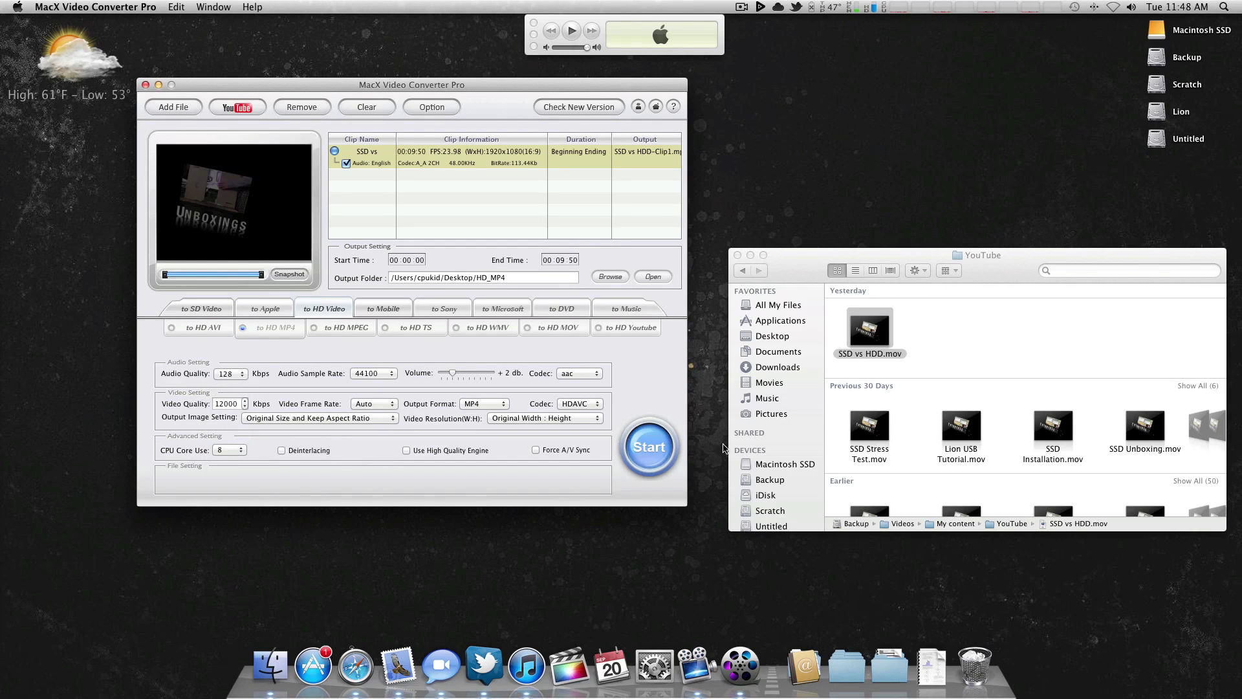
click(322, 451)
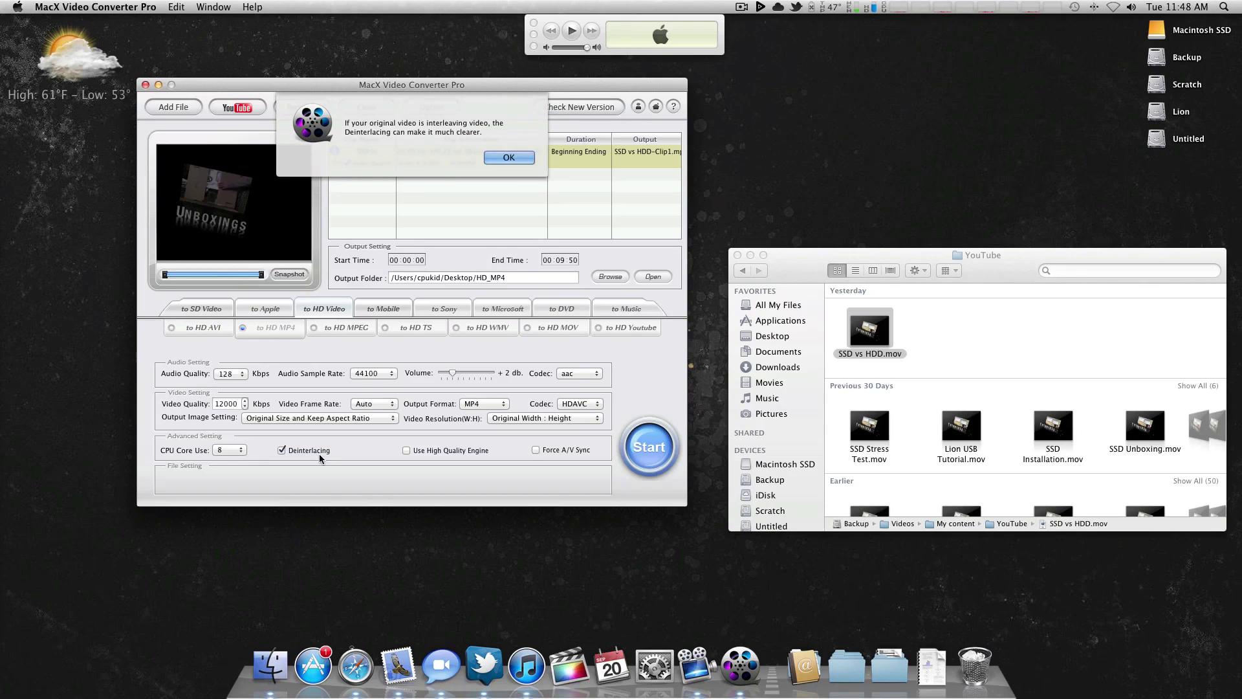
click(508, 158)
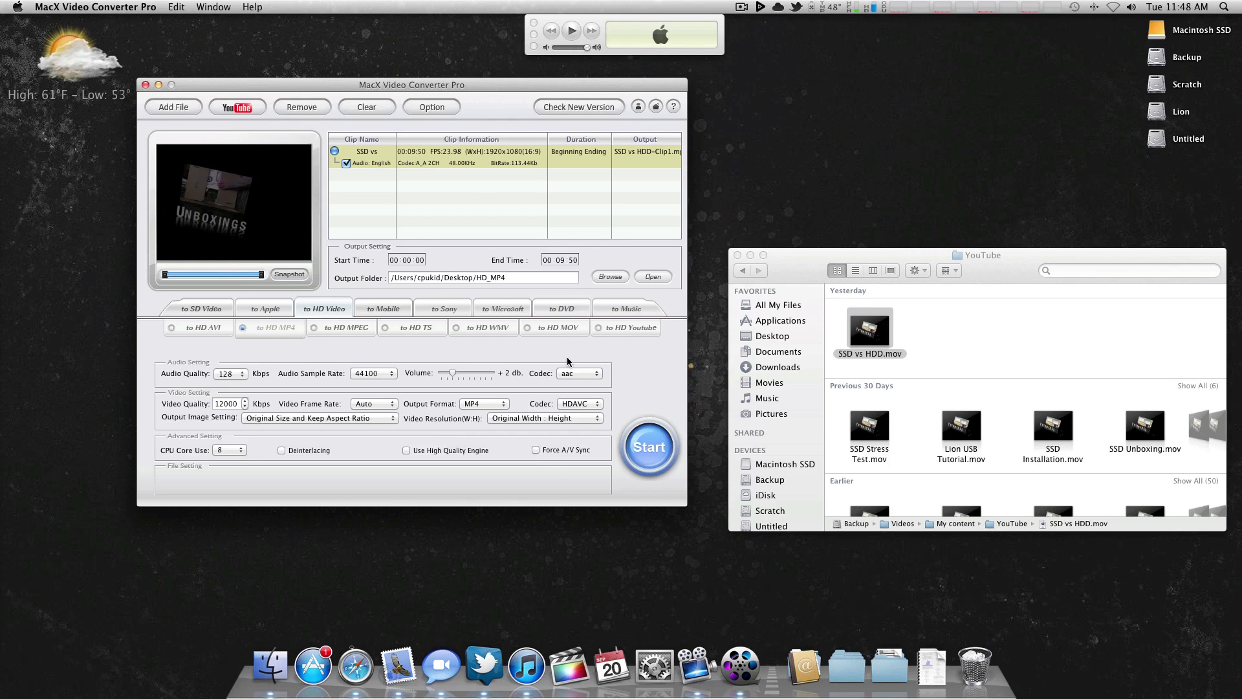
Start converting SSD vs HDD.mov to HD MP4 and check CPU load in the menu bar.
click(655, 451)
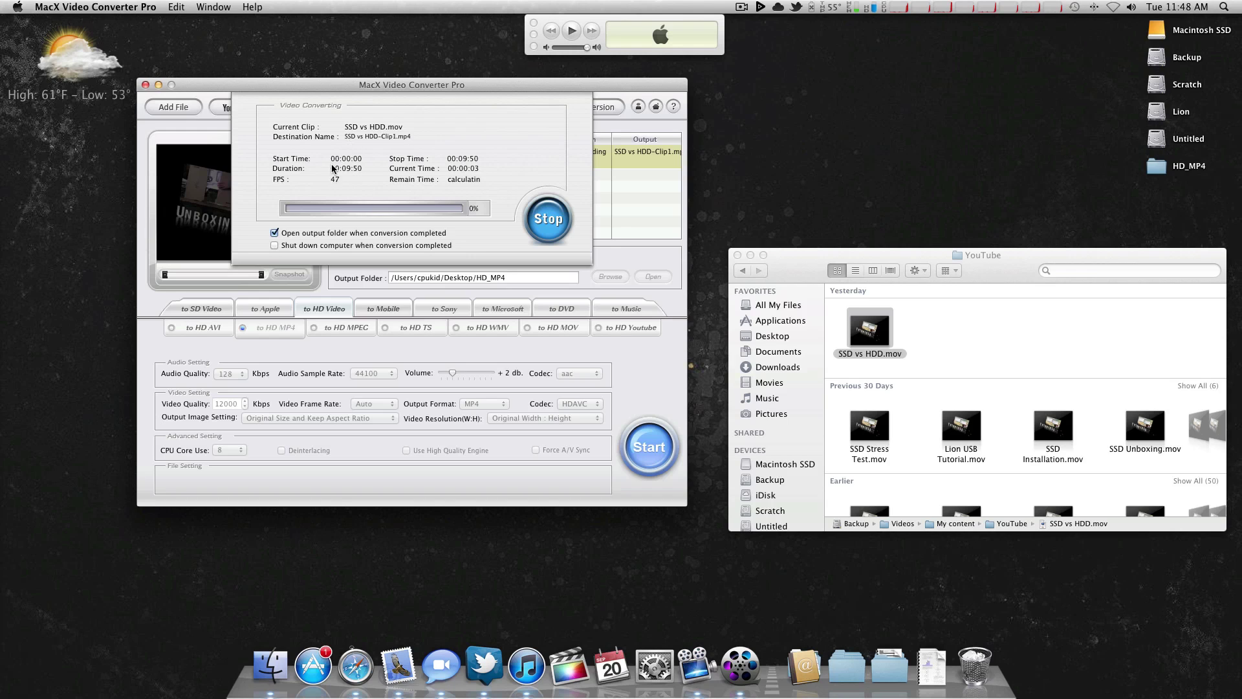
click(893, 6)
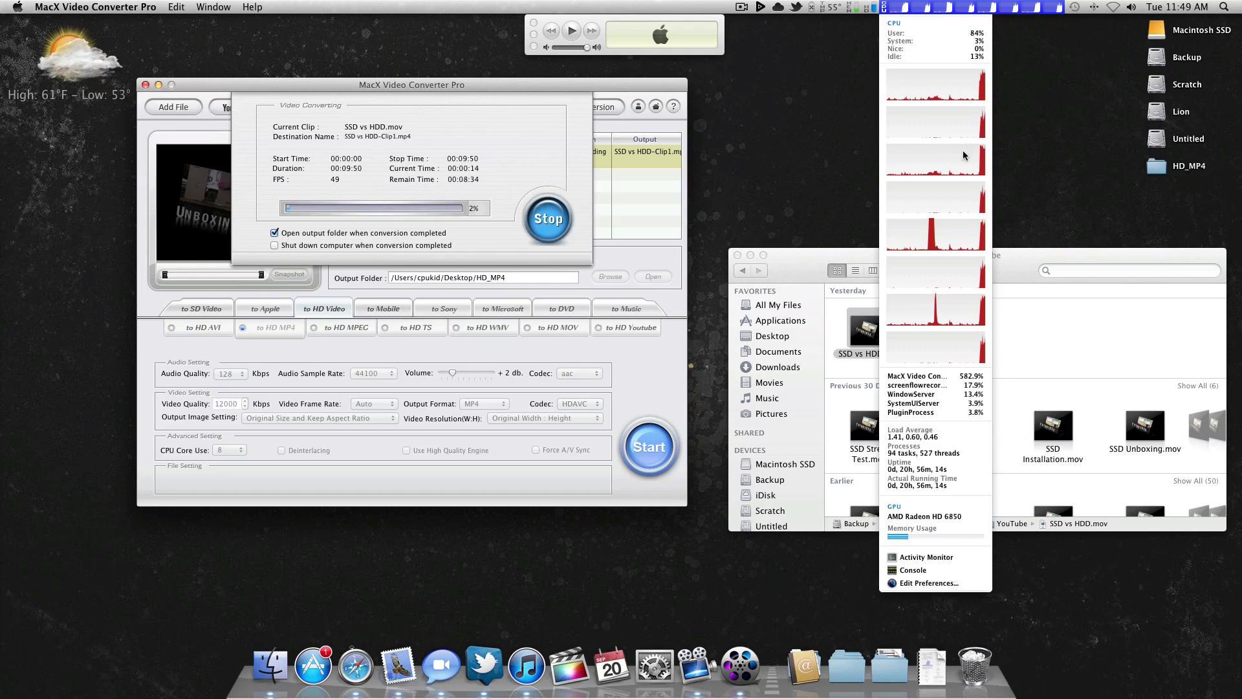
click(924, 8)
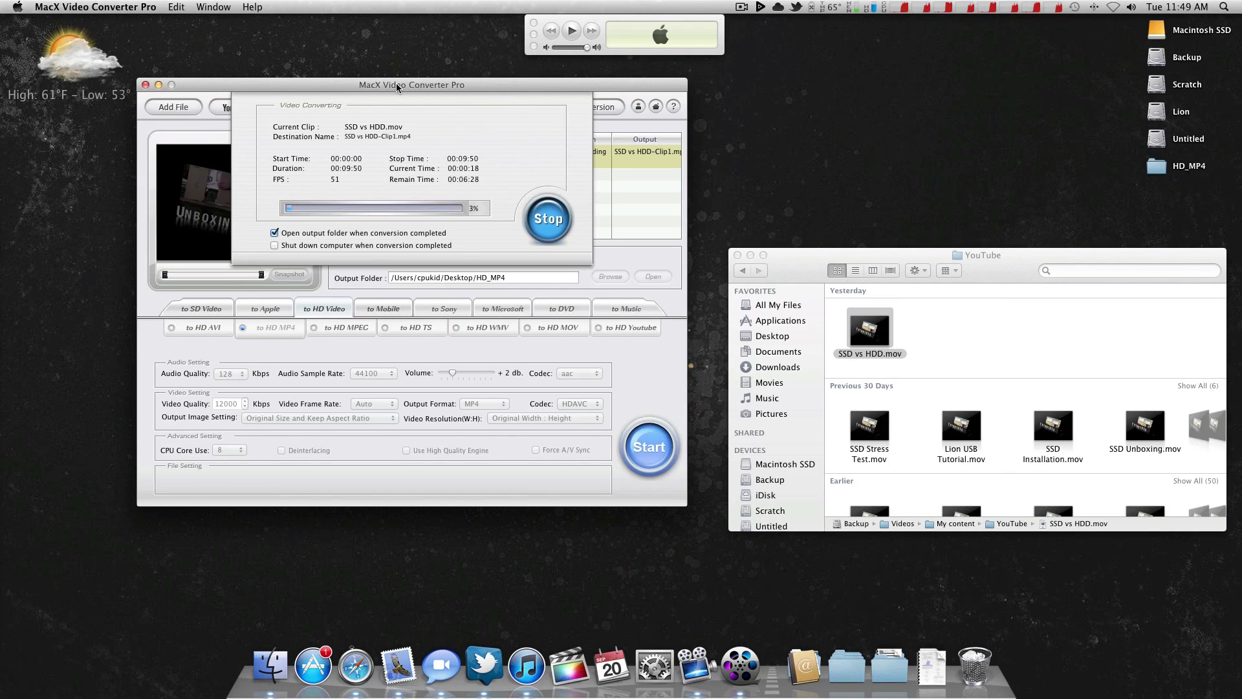
drag(396, 83, 394, 102)
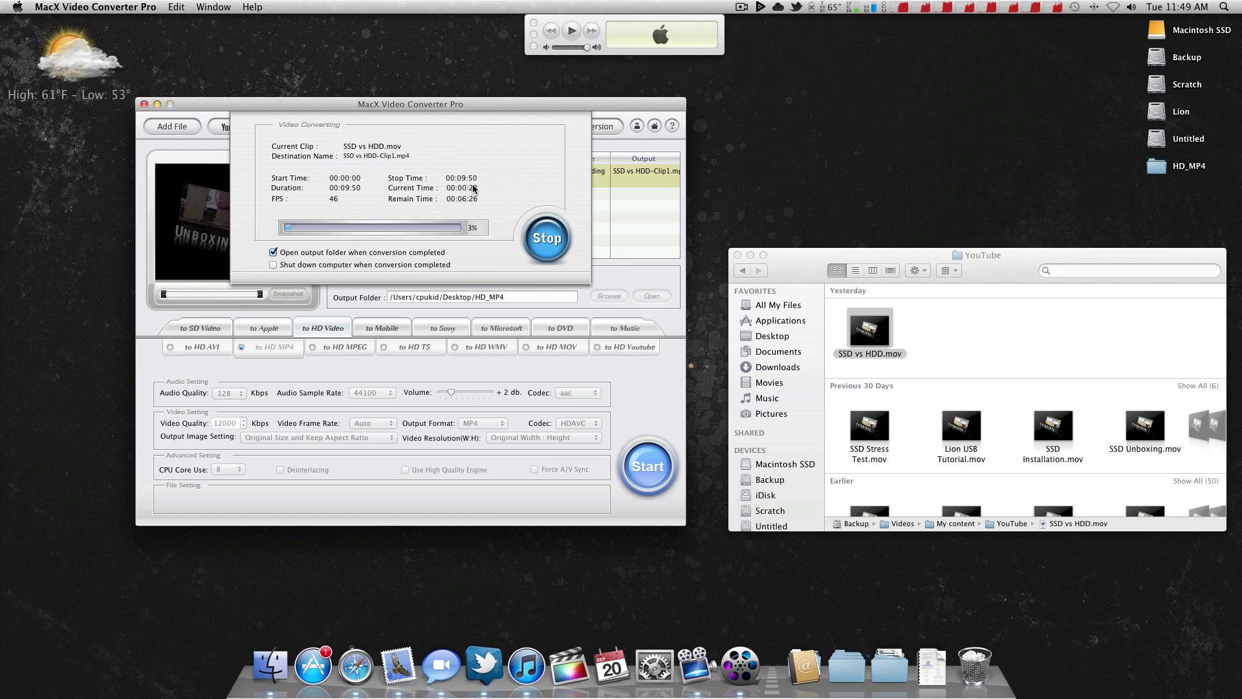
Monitor CPU usage during conversion and decline the stop prompt so it keeps running.
click(930, 6)
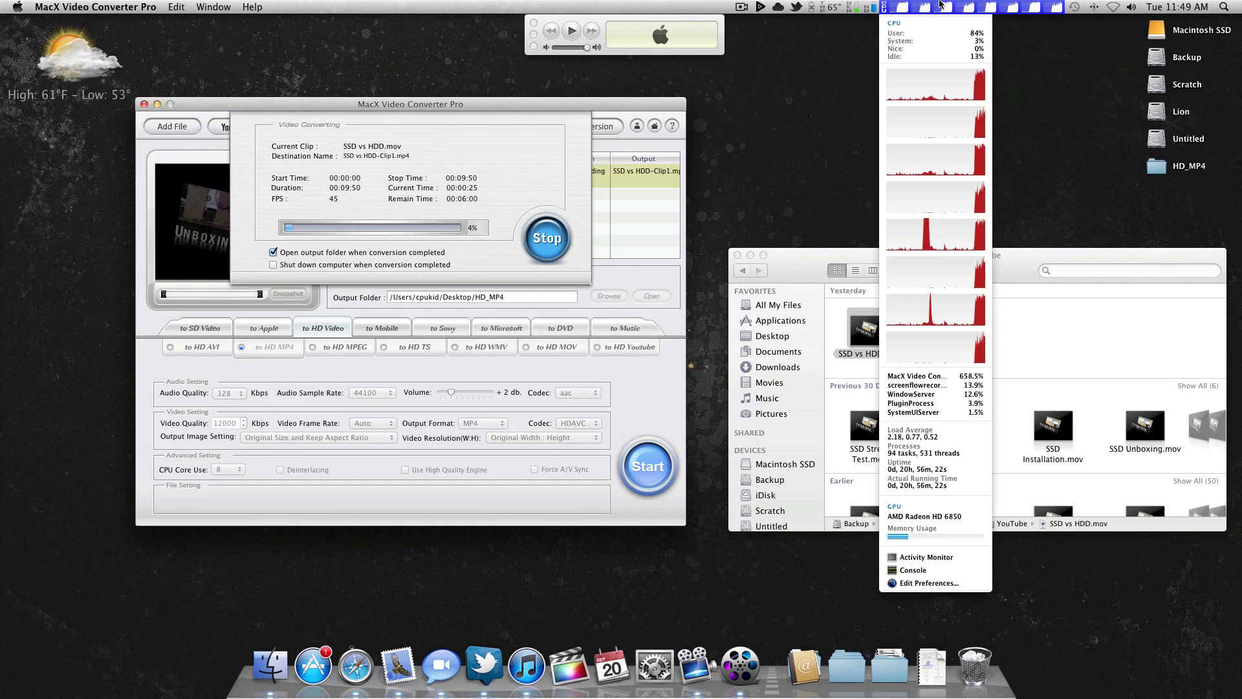
click(981, 5)
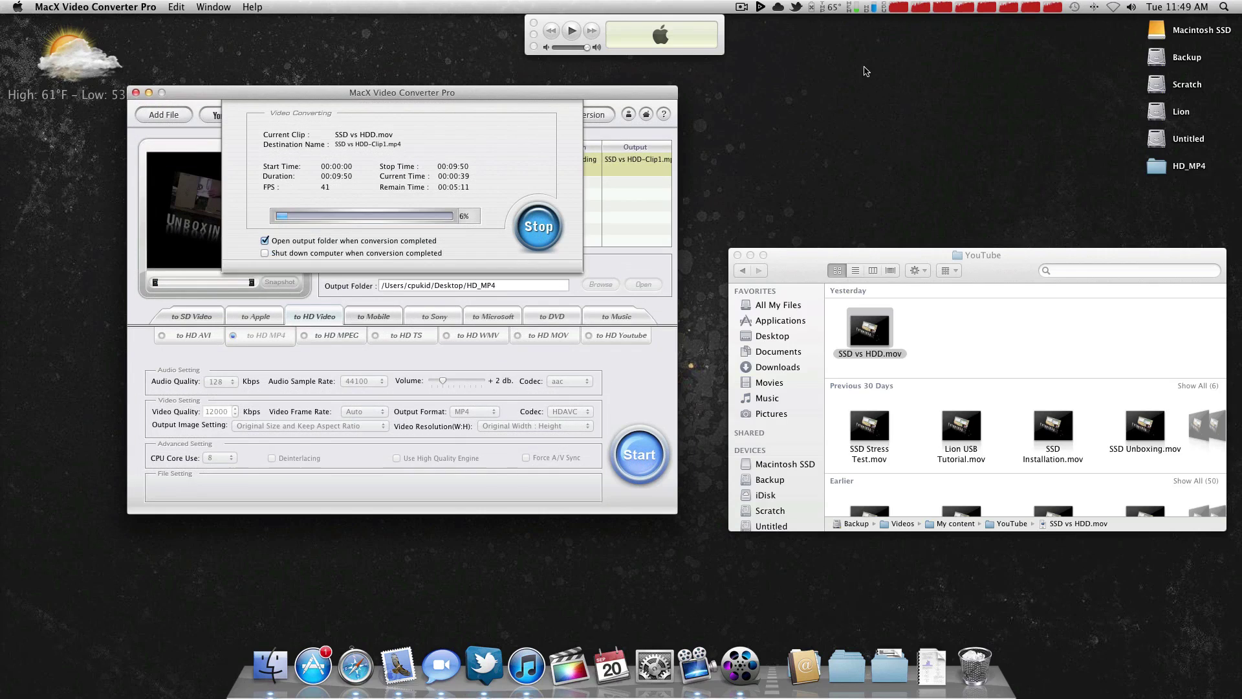
click(953, 5)
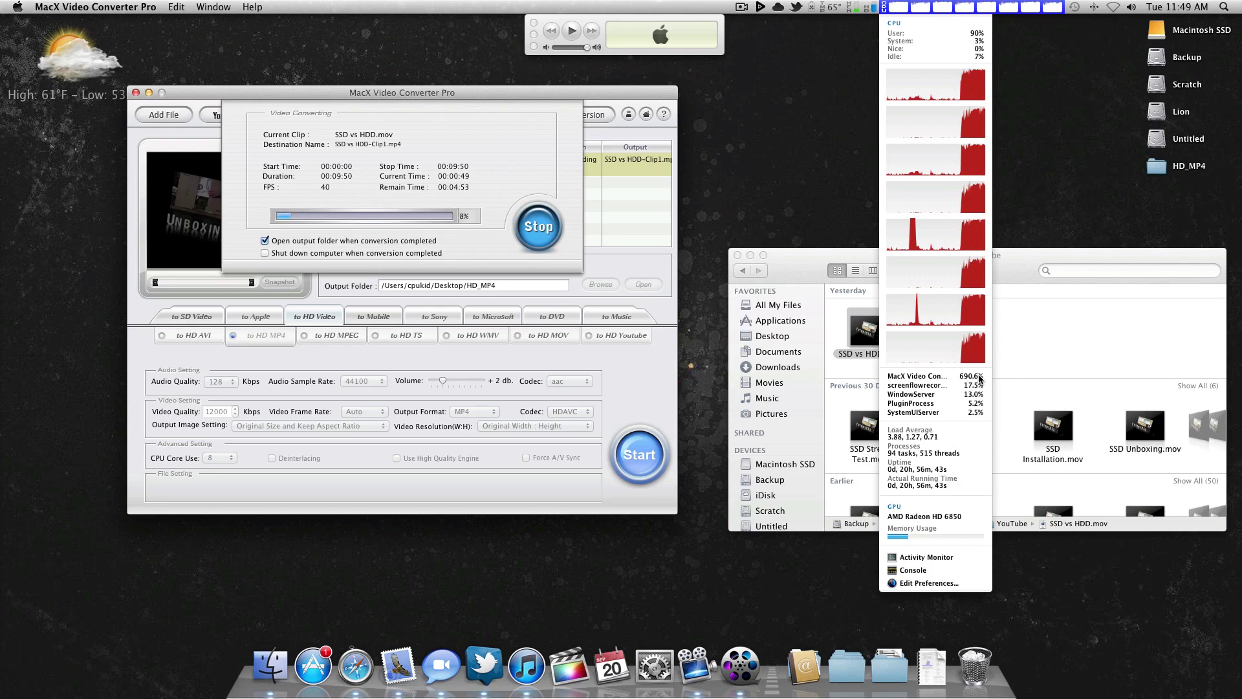
click(987, 6)
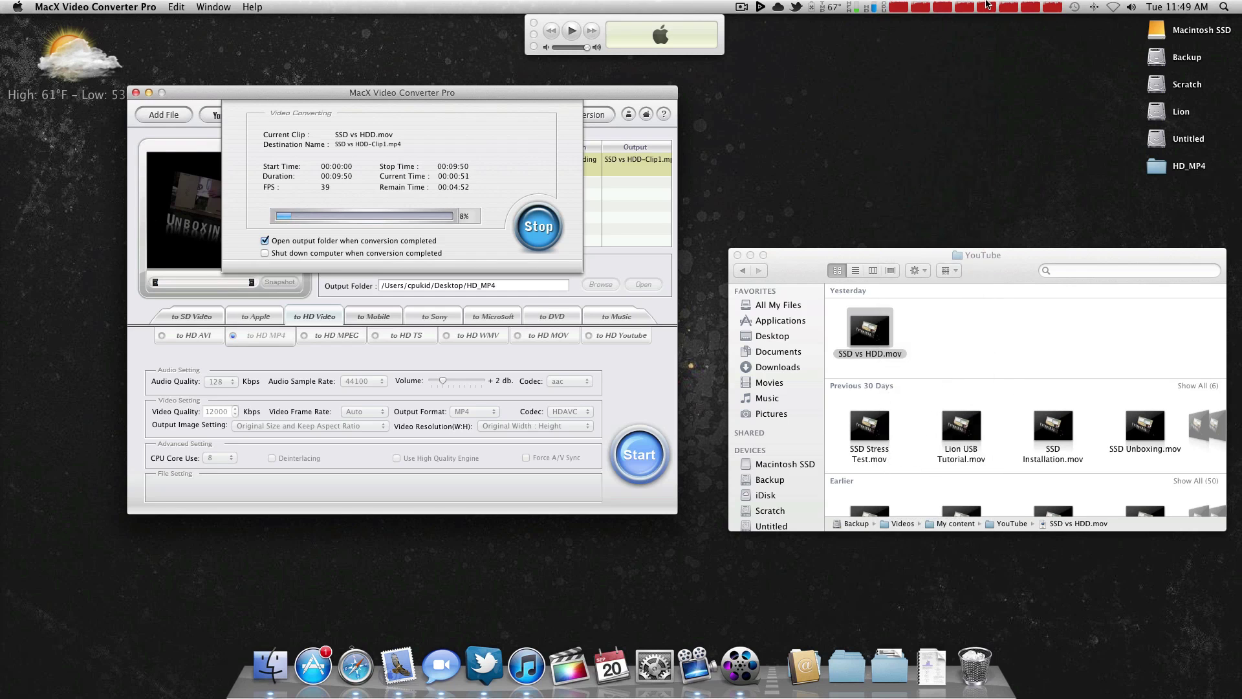
click(987, 5)
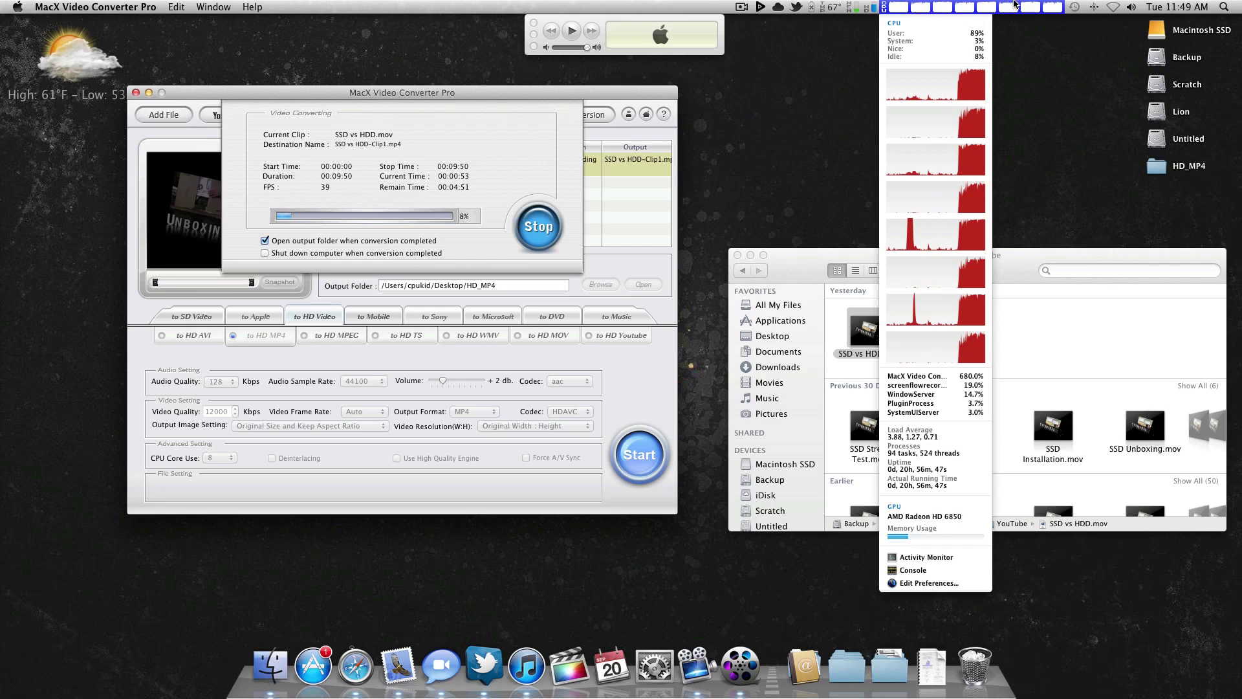
click(870, 51)
mouse_move(470, 89)
mouse_down()
mouse_move(487, 119)
mouse_move(466, 89)
mouse_up()
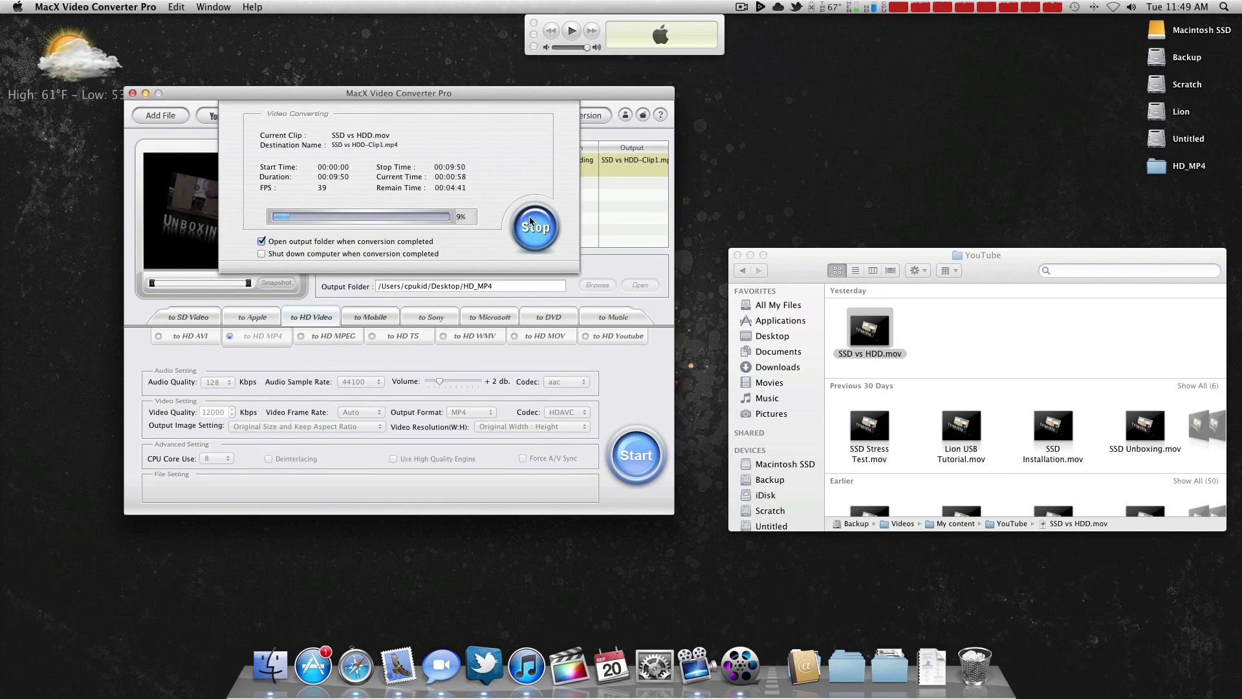
click(529, 220)
click(486, 163)
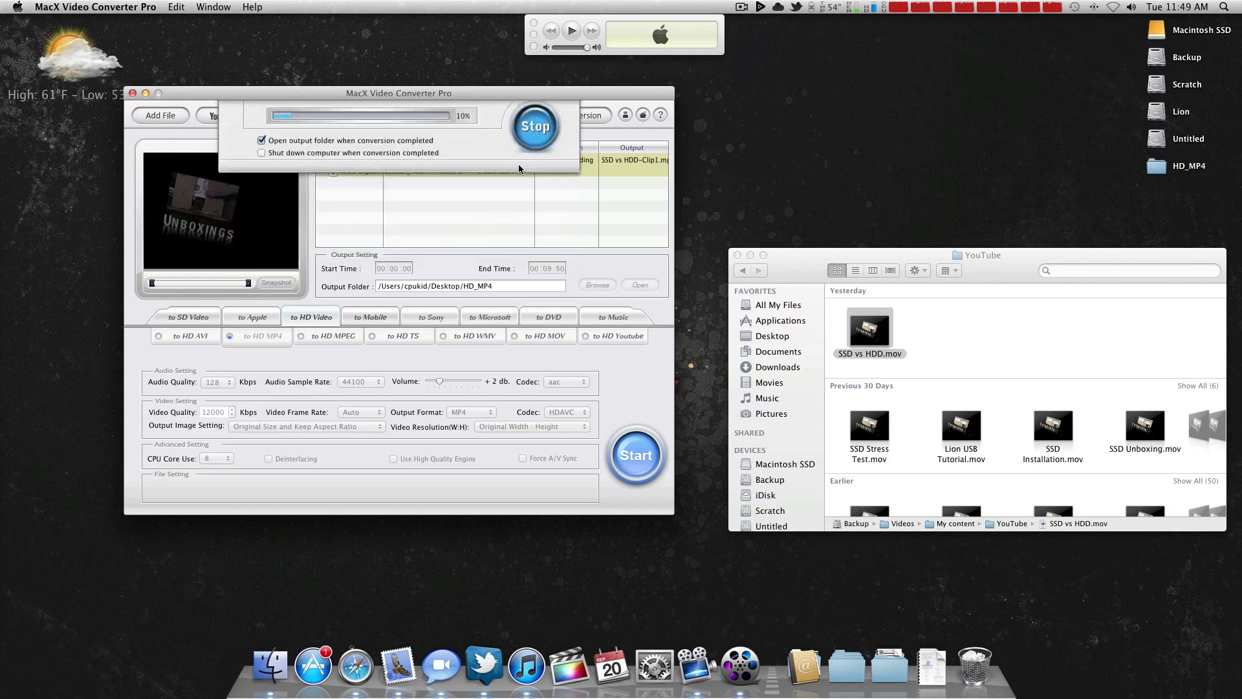
After the conversion finishes, open Add File and cancel without adding anything.
drag(323, 92, 322, 99)
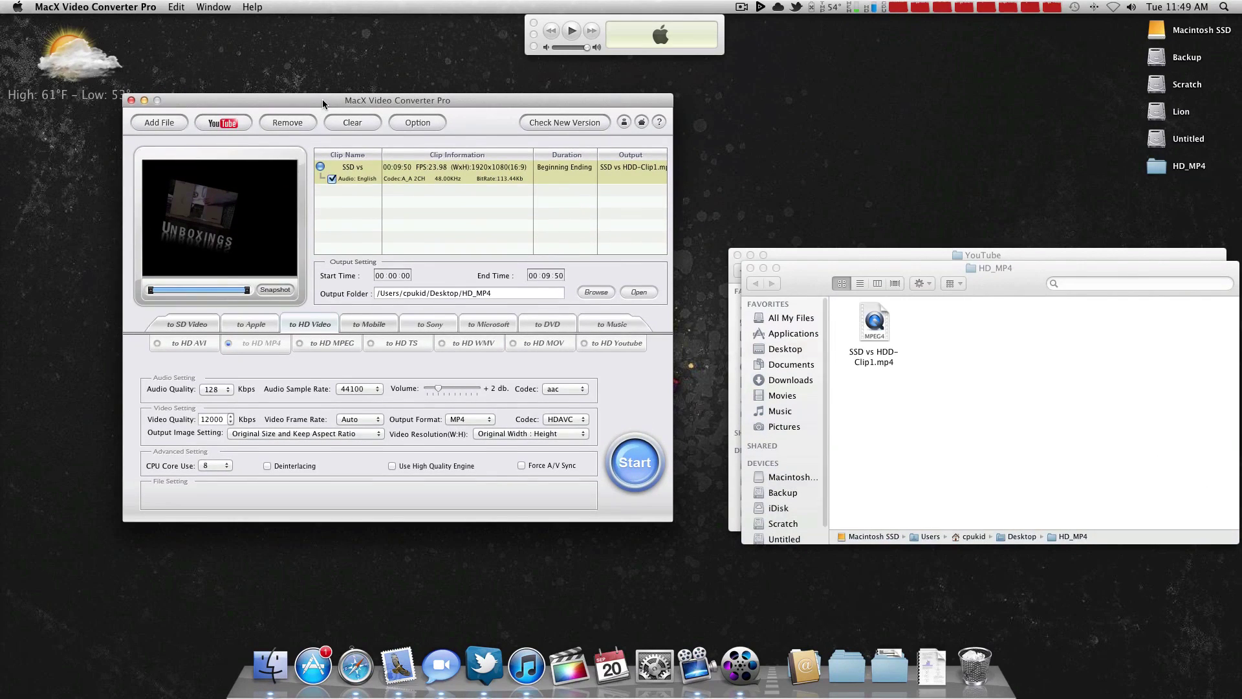
click(155, 121)
click(503, 336)
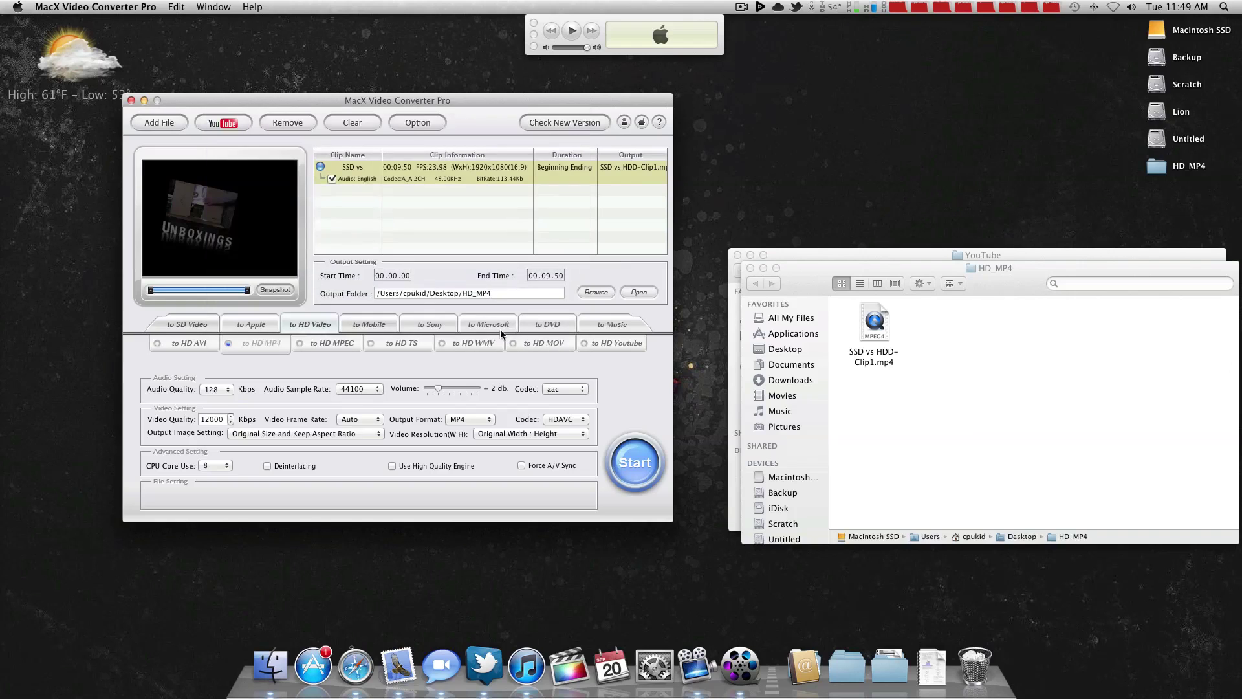
Clear the clip list via the YouTube warning, cancel the download dialog, and return to the desktop.
click(233, 124)
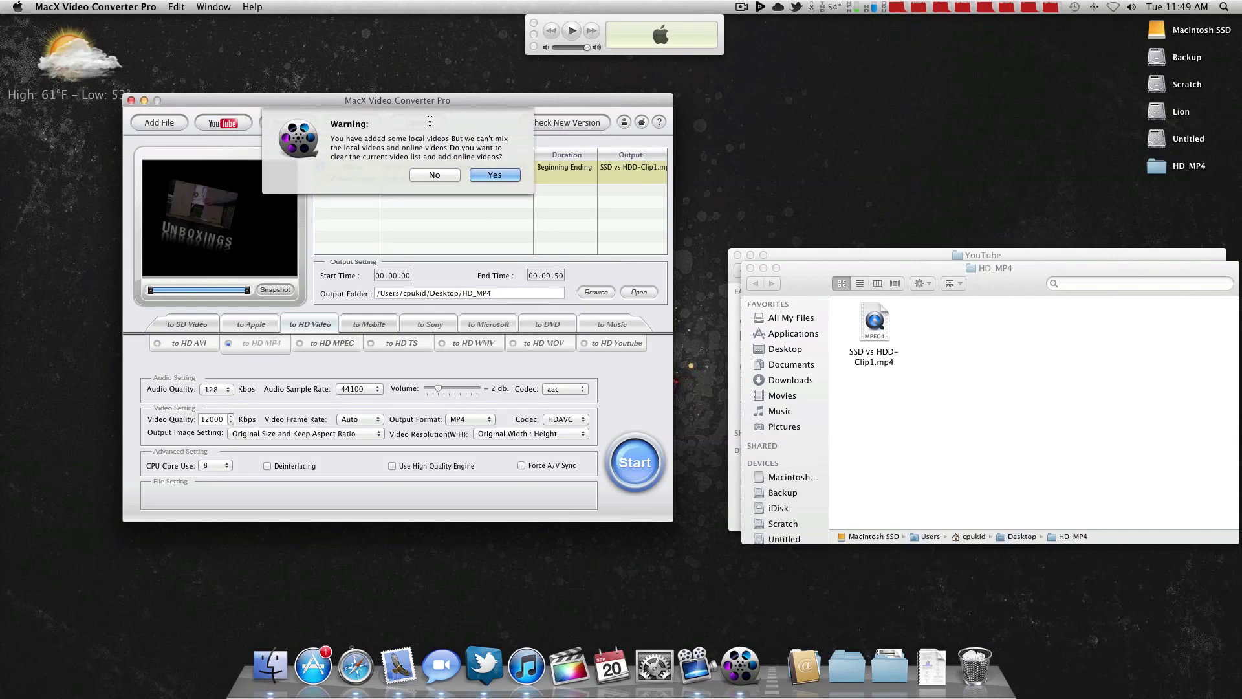
click(480, 173)
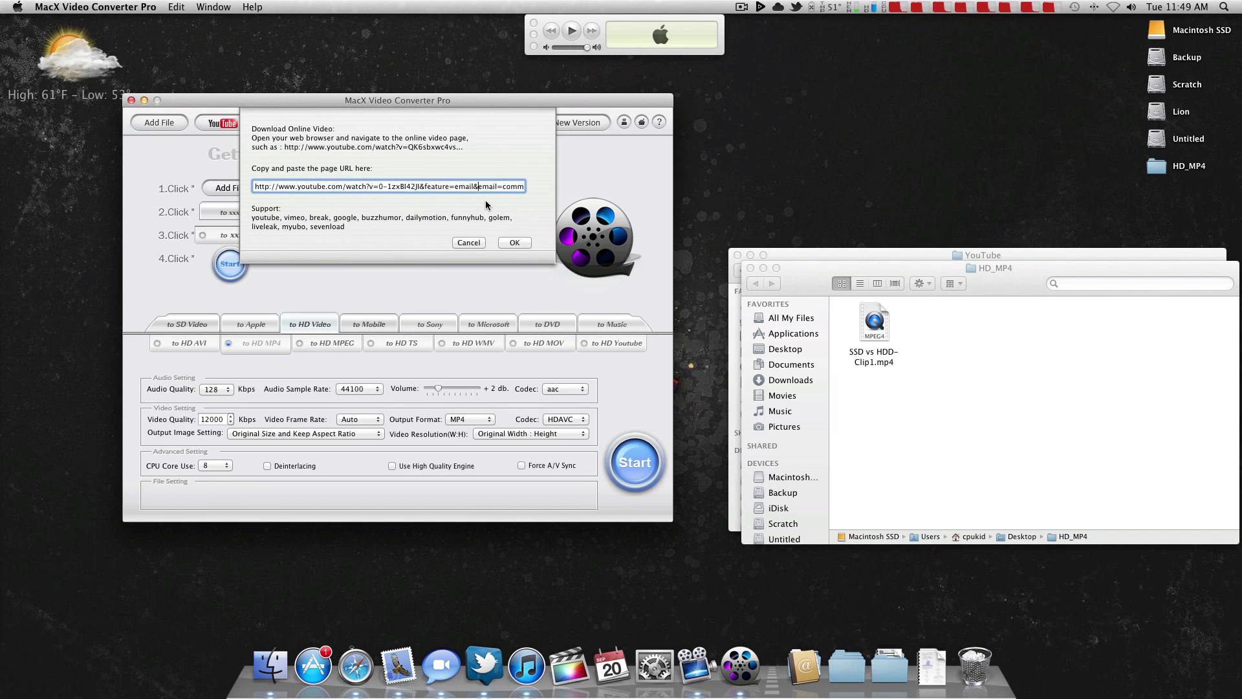
click(479, 244)
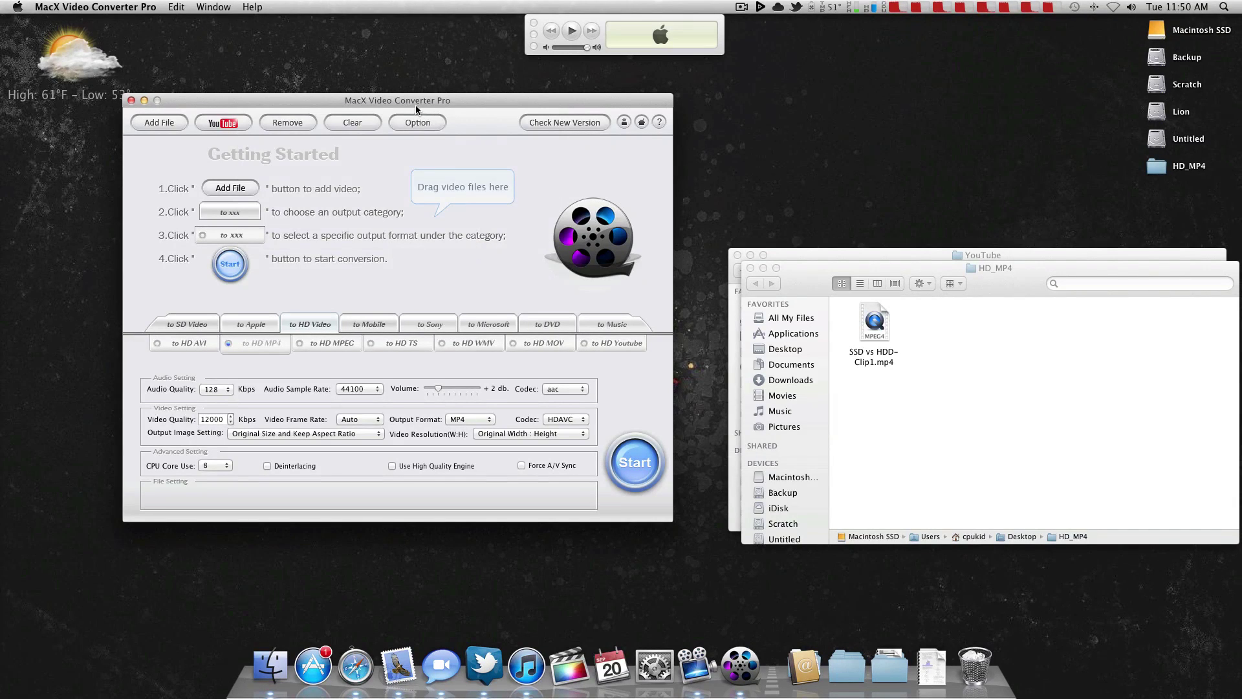
drag(415, 105, 418, 114)
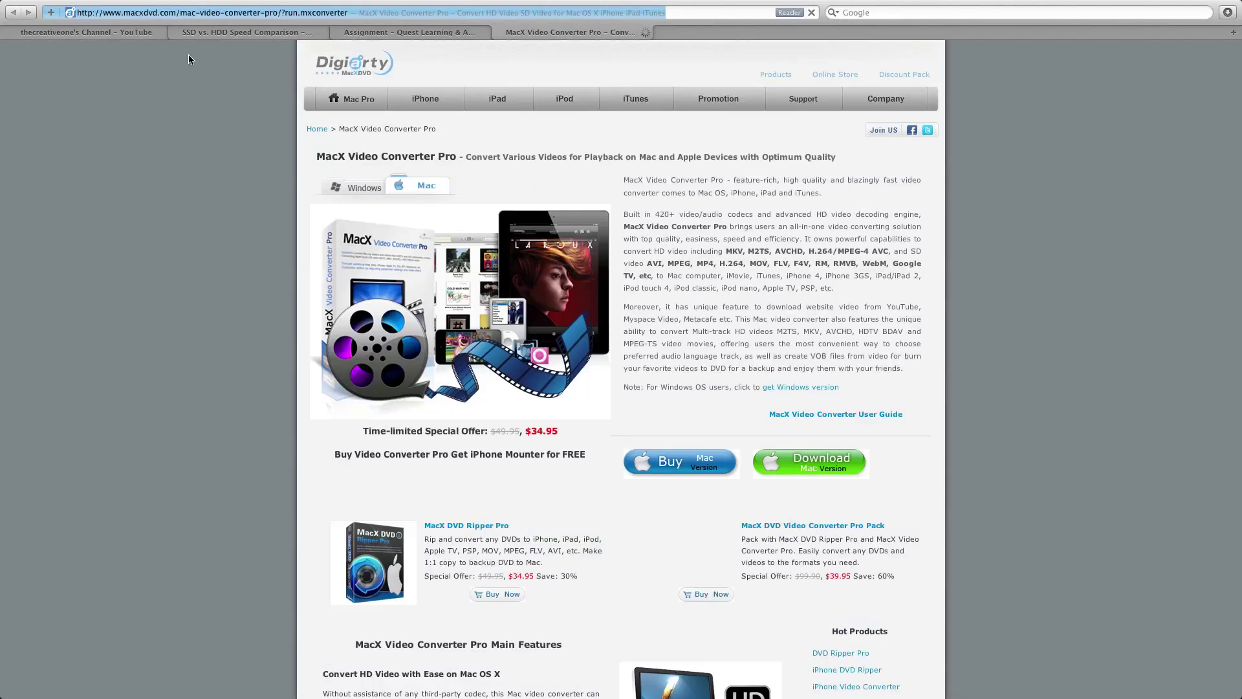
scroll(401, 310, down, 15)
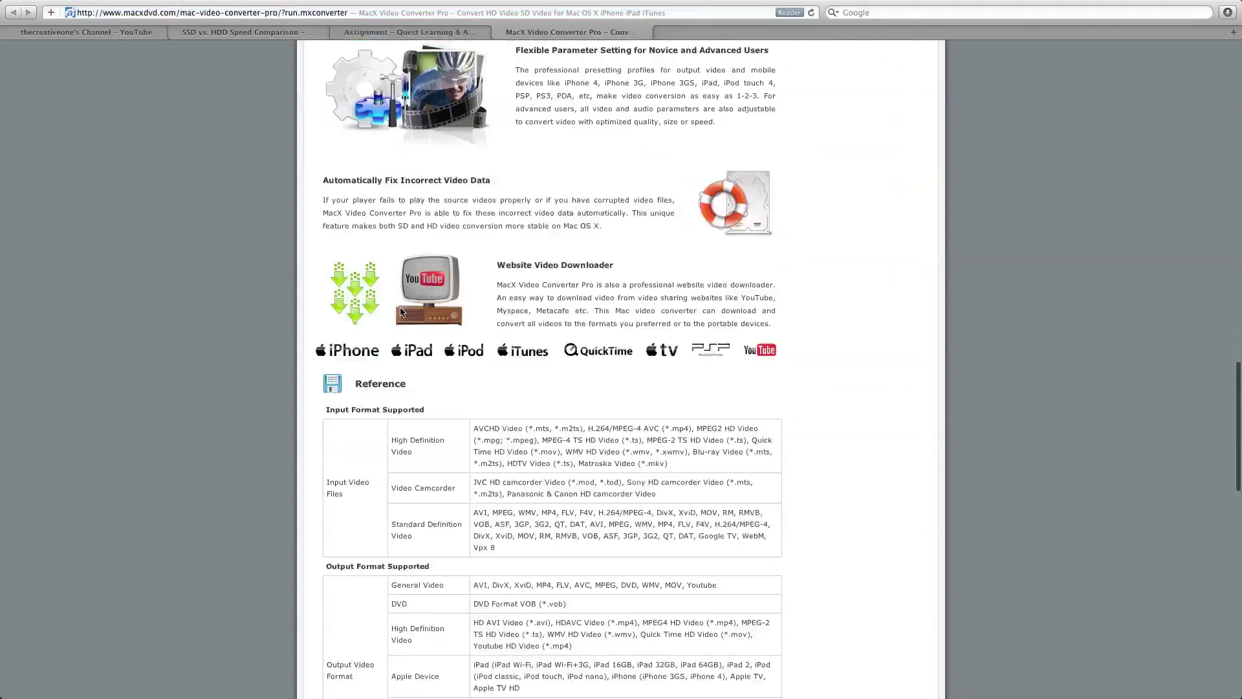
scroll(401, 310, up, 14)
scroll(401, 310, up, 5)
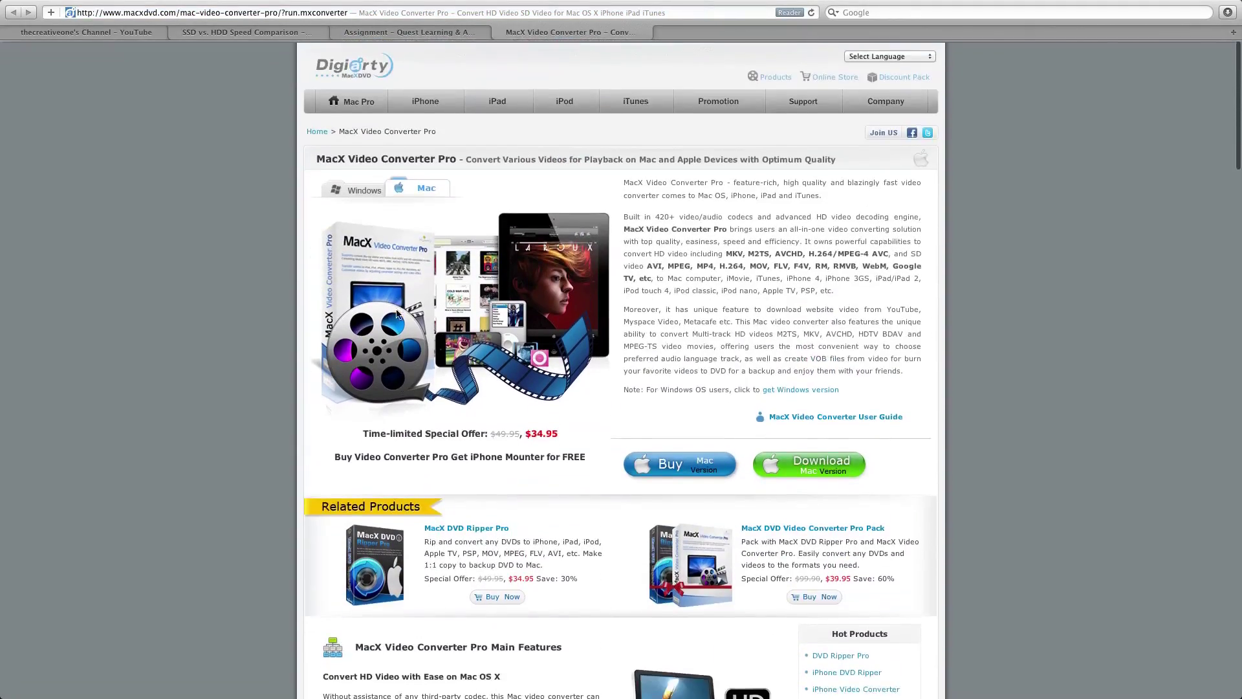
key(ctrl+Left)
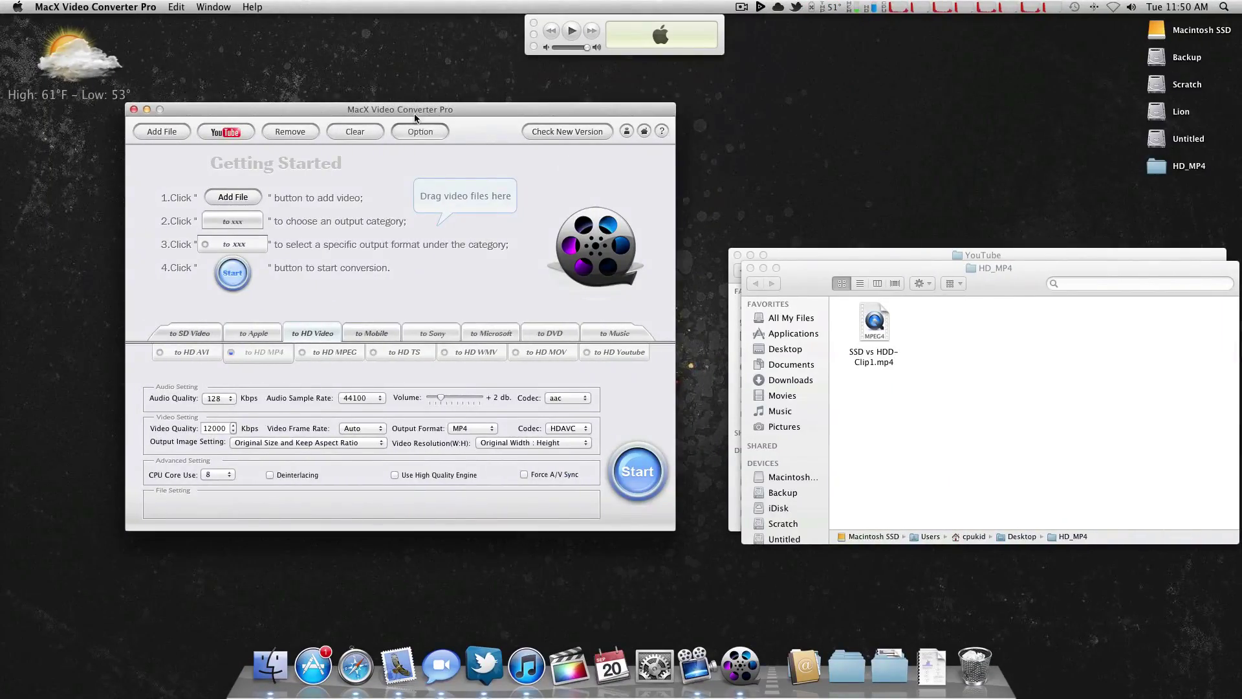
Close the HD_MP4 Finder window and minimize the YouTube folder window.
drag(424, 116, 487, 121)
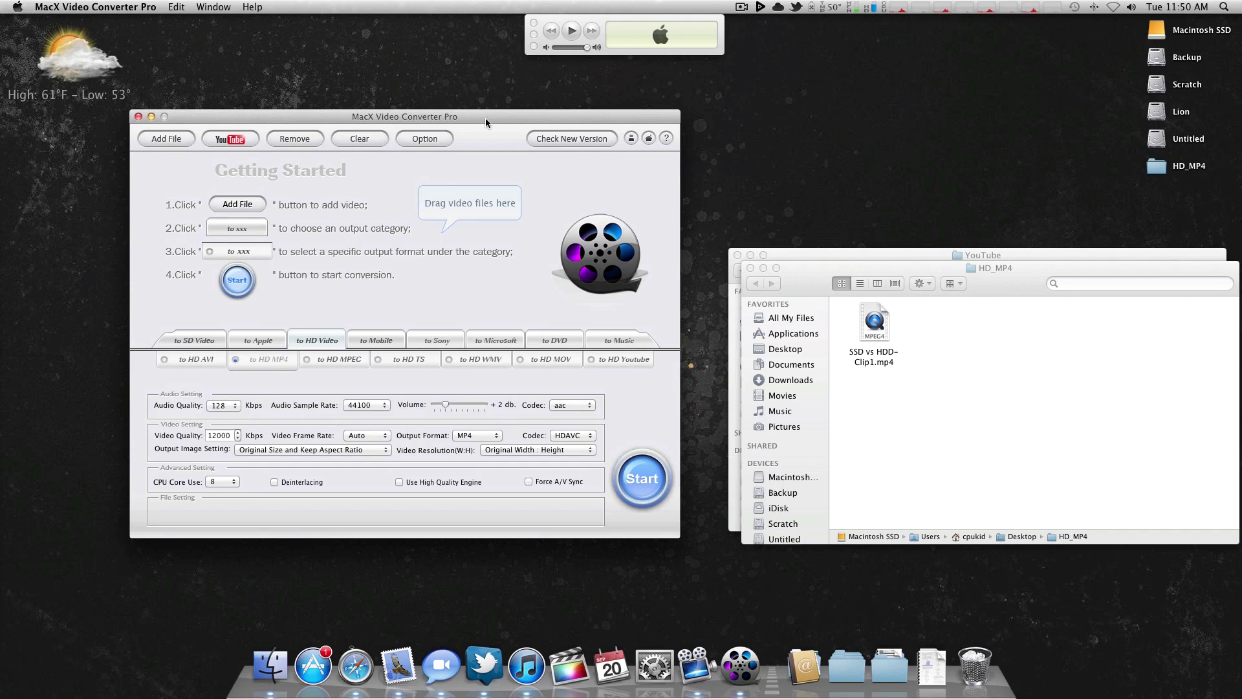
click(756, 283)
key(super+w)
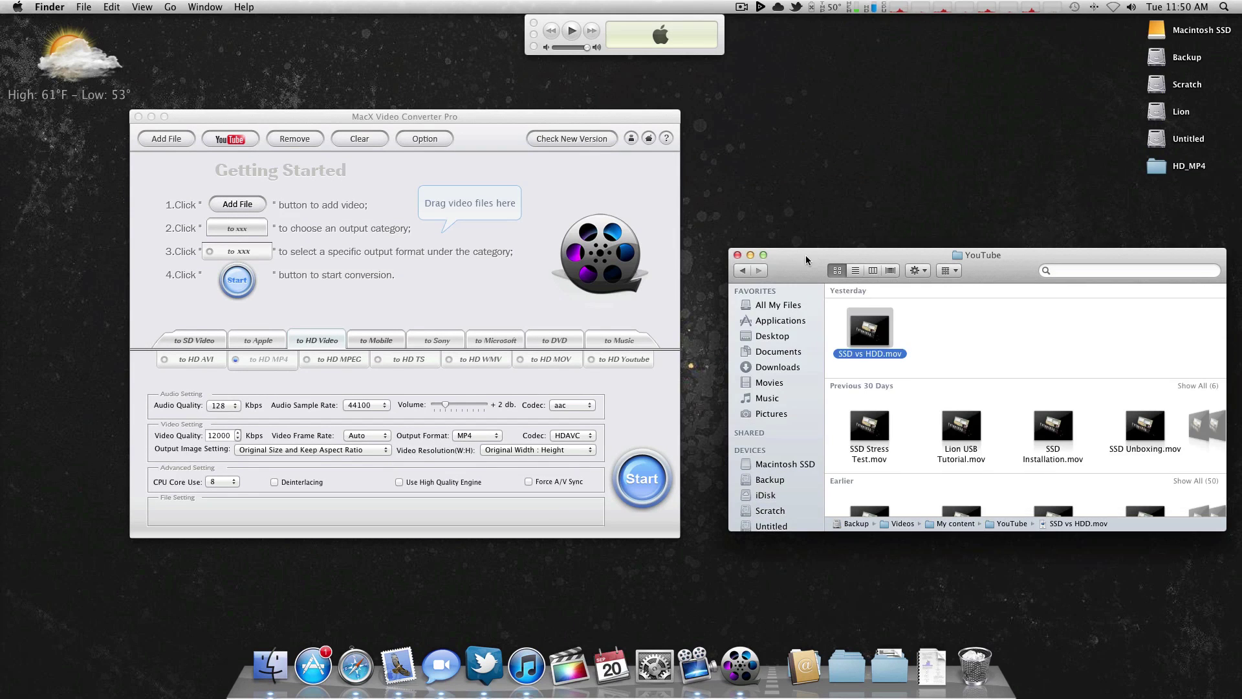
drag(805, 255, 775, 186)
double_click(765, 183)
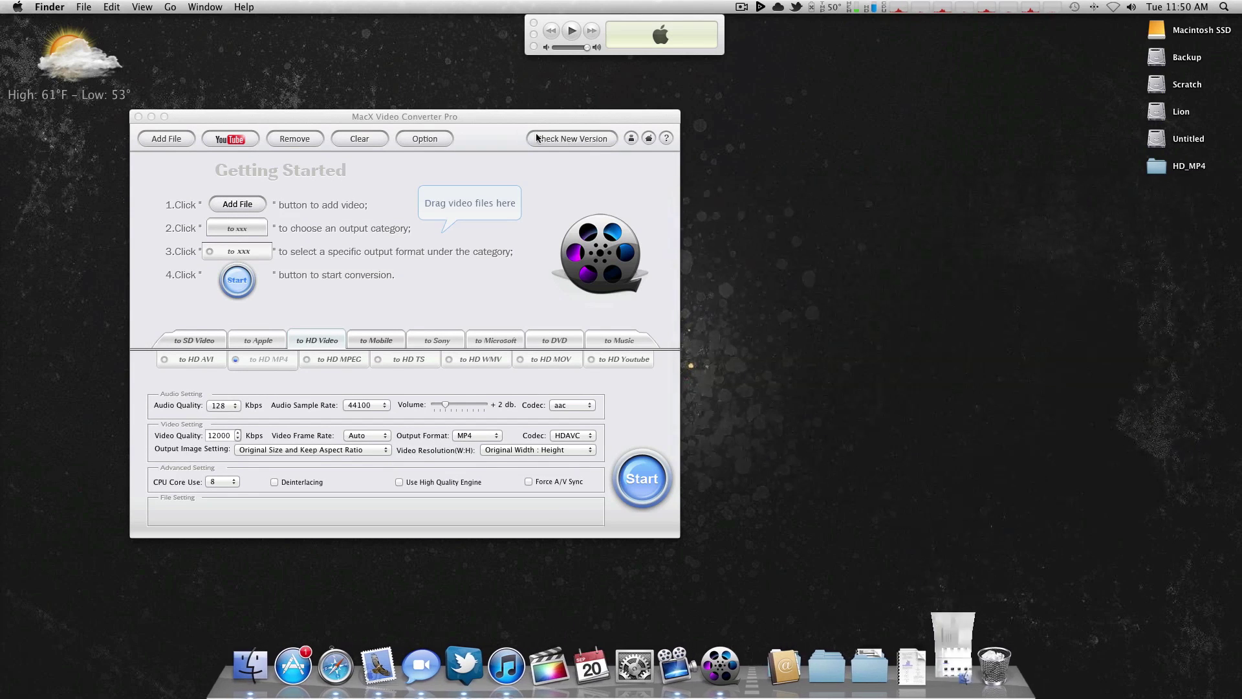
Reposition the empty converter window toward the screen centre, briefly checking CPU usage.
drag(483, 117, 522, 132)
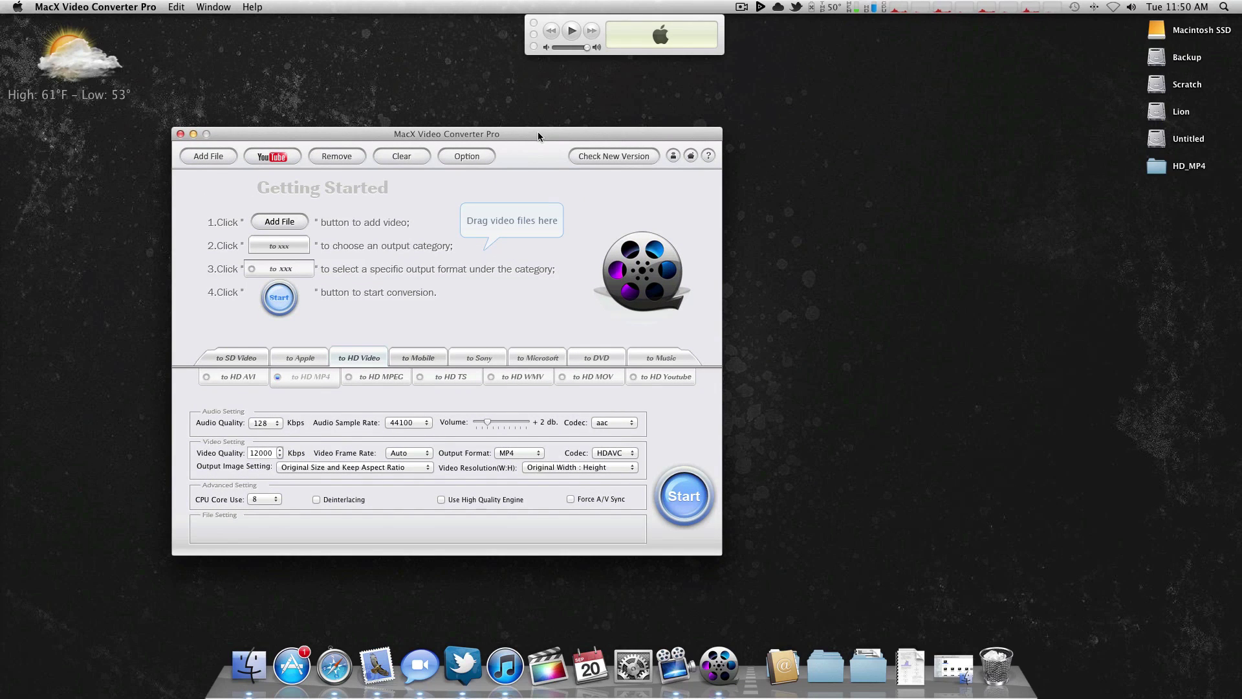
drag(537, 136, 568, 130)
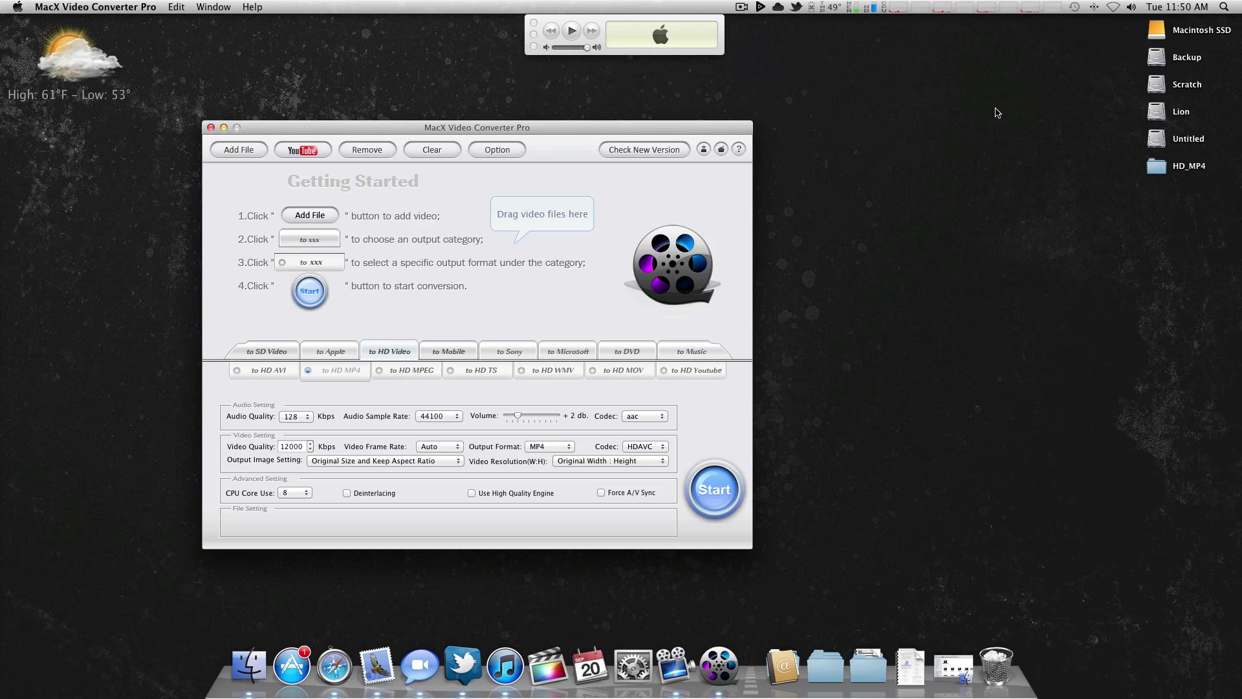
click(979, 5)
click(979, 5)
drag(534, 129, 607, 116)
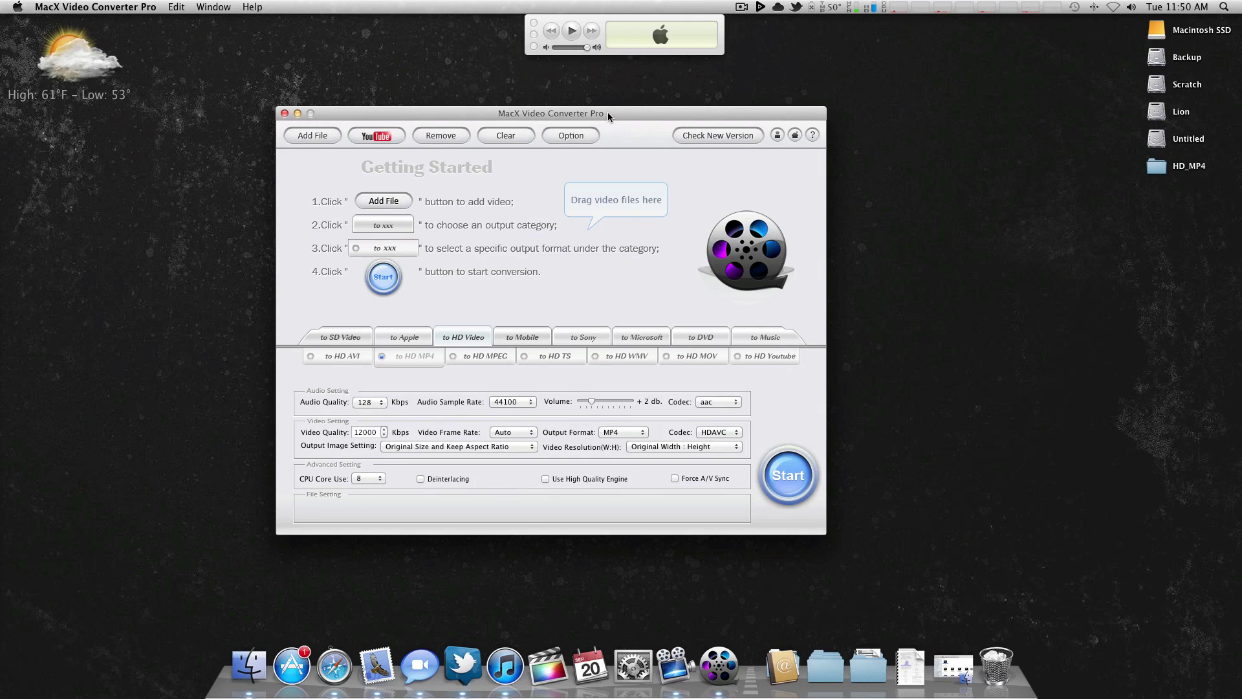
drag(612, 112, 438, 135)
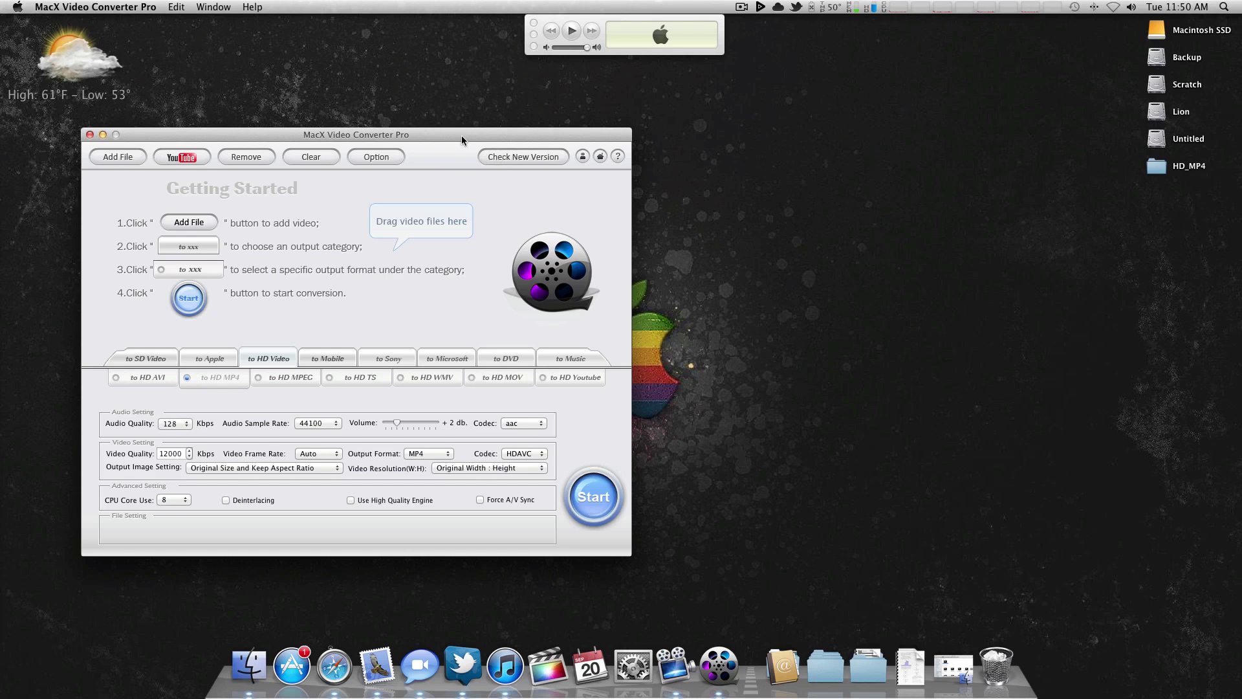
drag(460, 135, 615, 126)
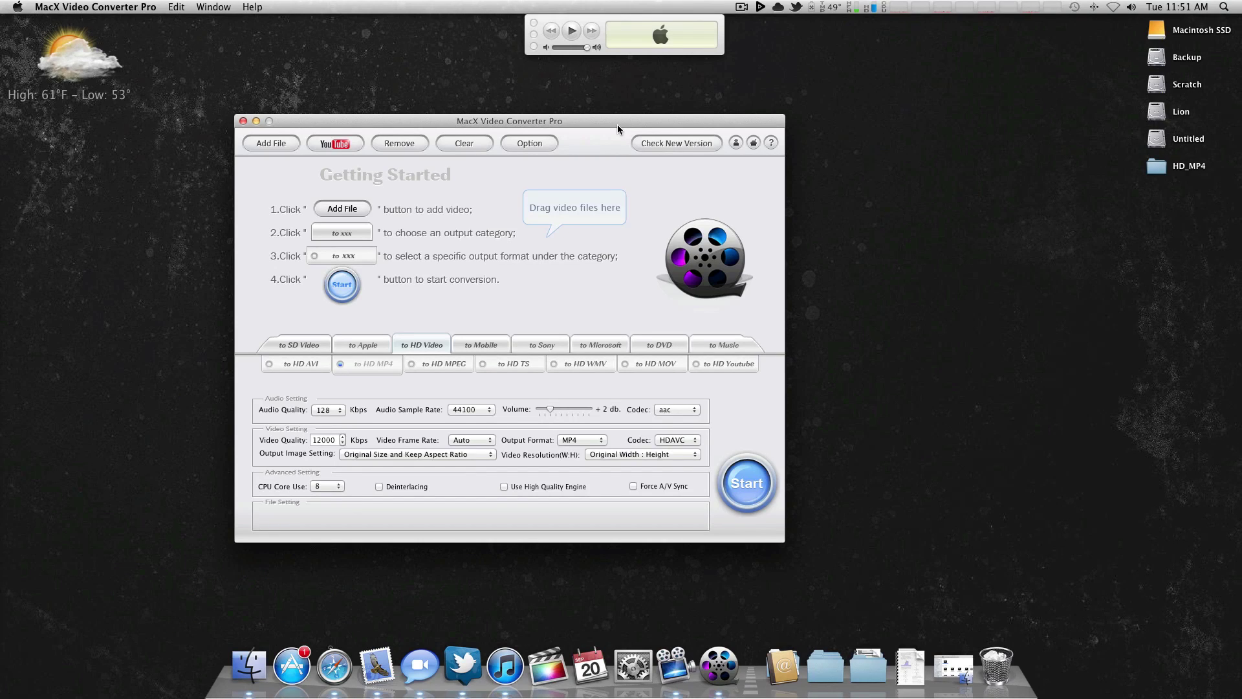
drag(616, 121, 670, 117)
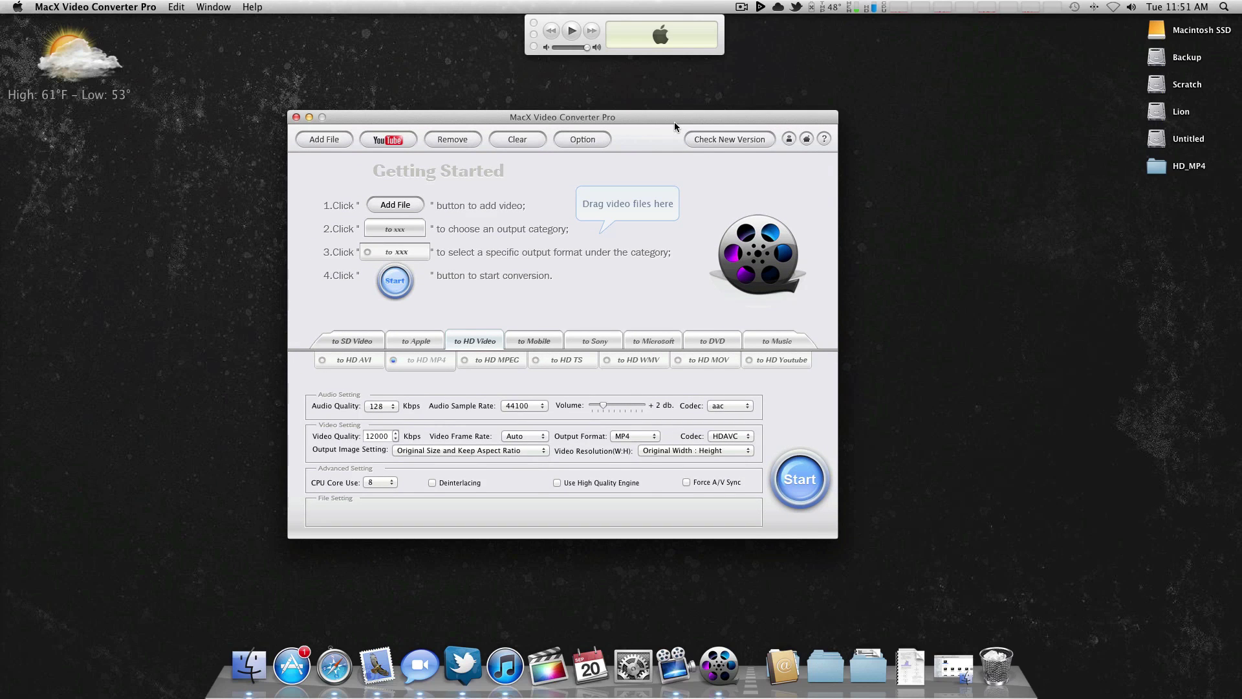
drag(674, 121, 677, 121)
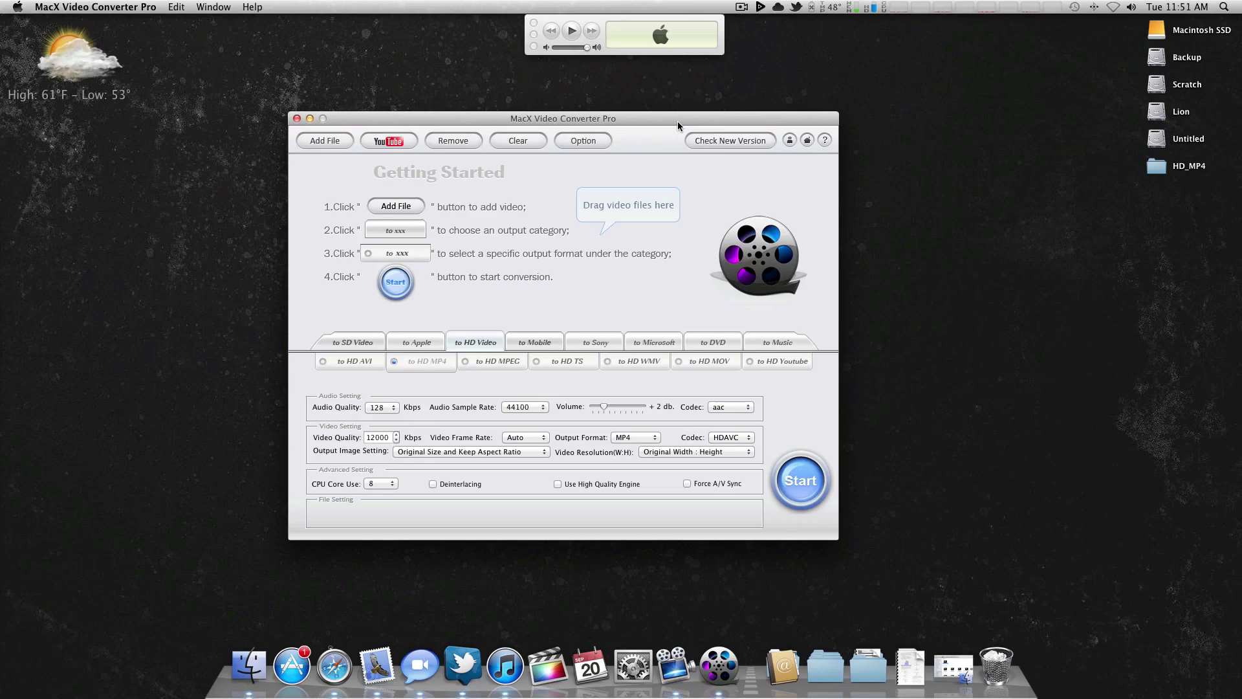